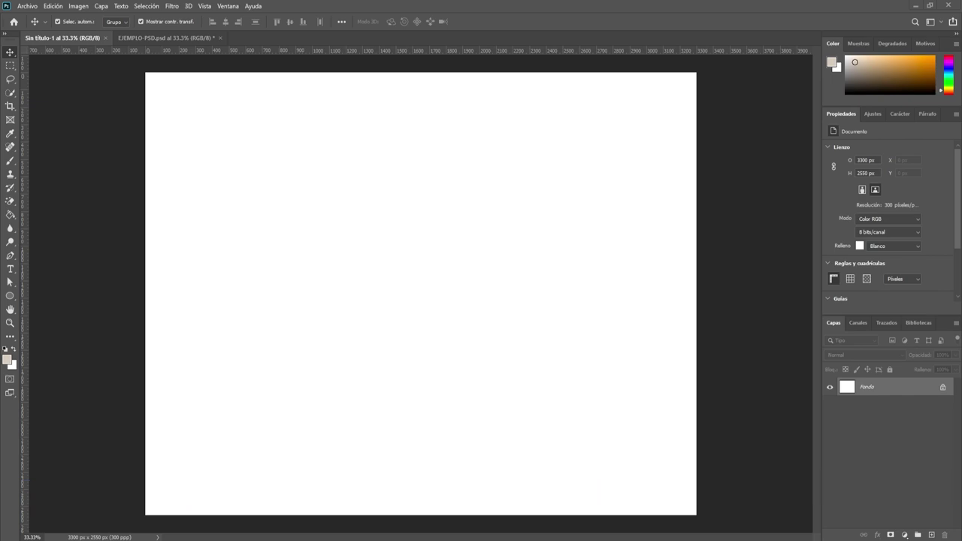
Open New Document, showing the Sin título-2 preset of 11 × 8.5 in at 300 ppi
{"action": "left_click", "coordinate": [26, 7]}
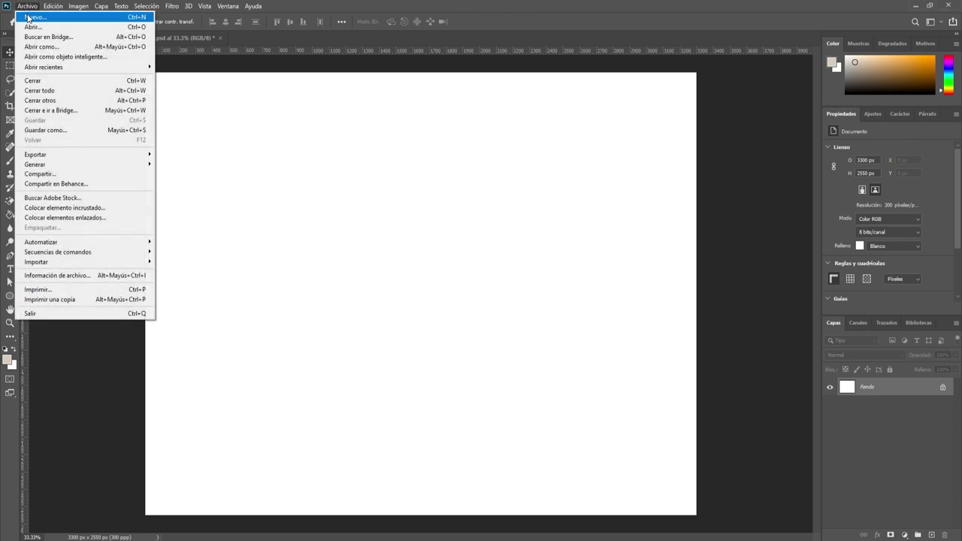
{"action": "left_click", "coordinate": [34, 16]}
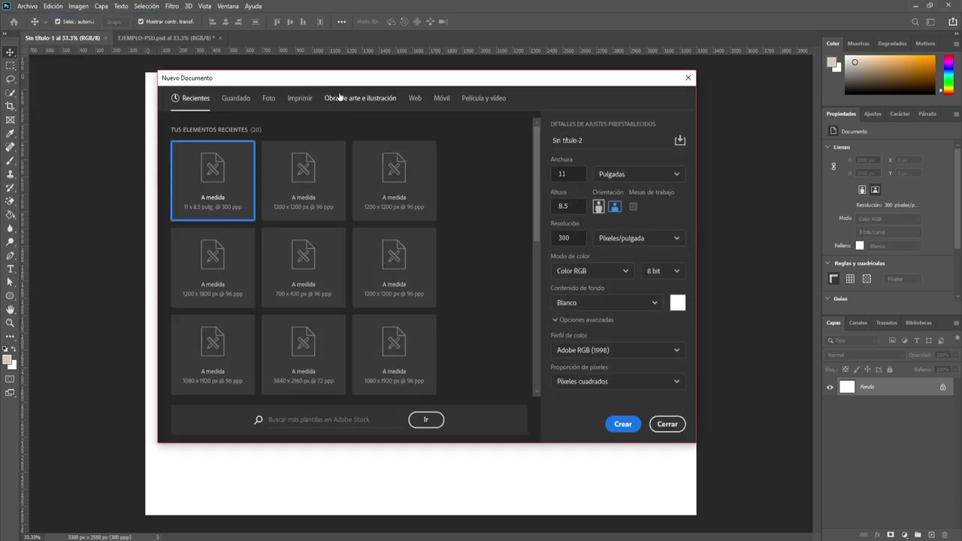
{"action": "left_click_drag", "start_coordinate": [345, 73], "coordinate": [319, 55]}
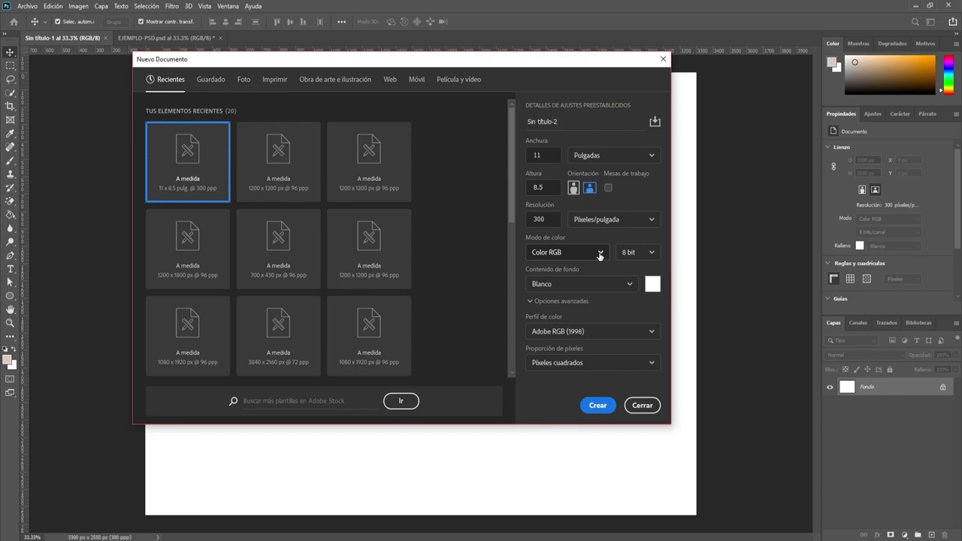
{"action": "left_click", "coordinate": [601, 253]}
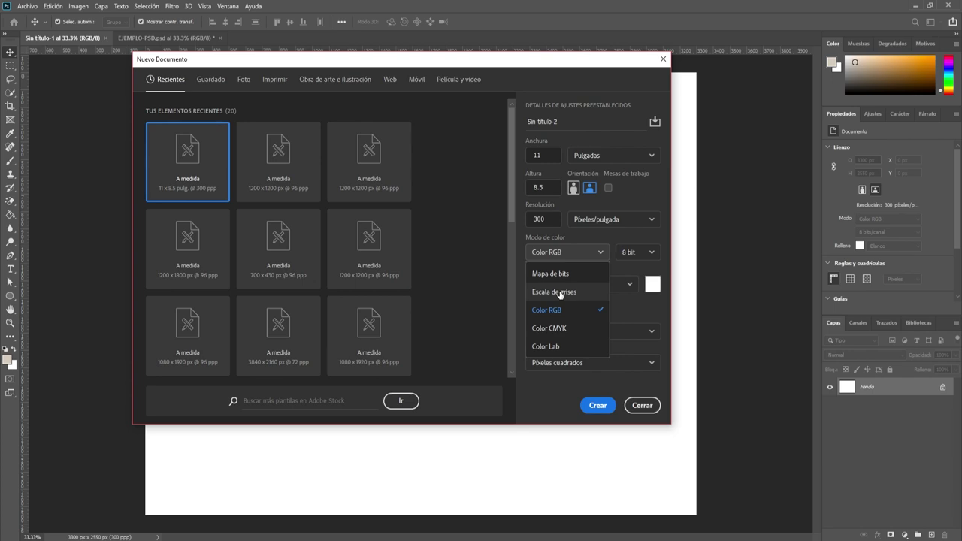
{"action": "left_click", "coordinate": [639, 317]}
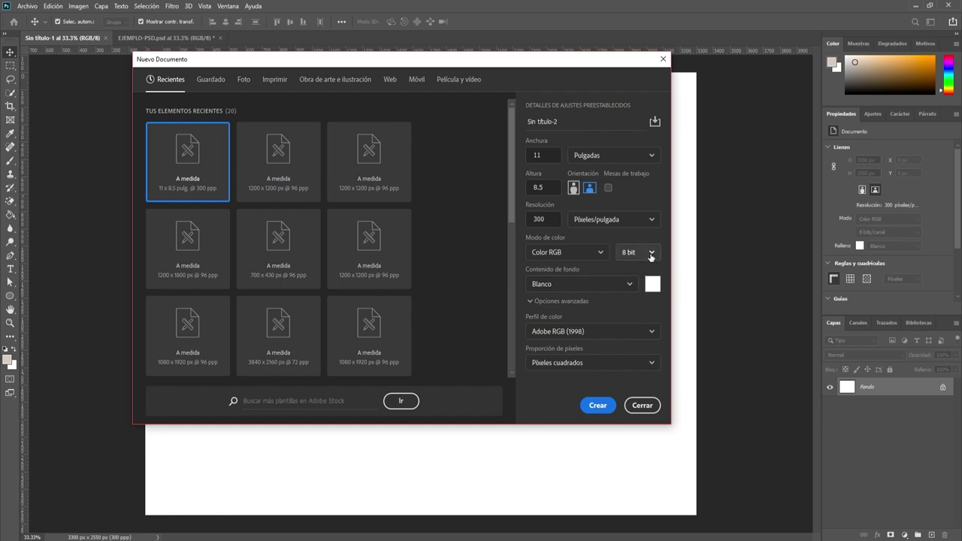
{"action": "left_click", "coordinate": [651, 253]}
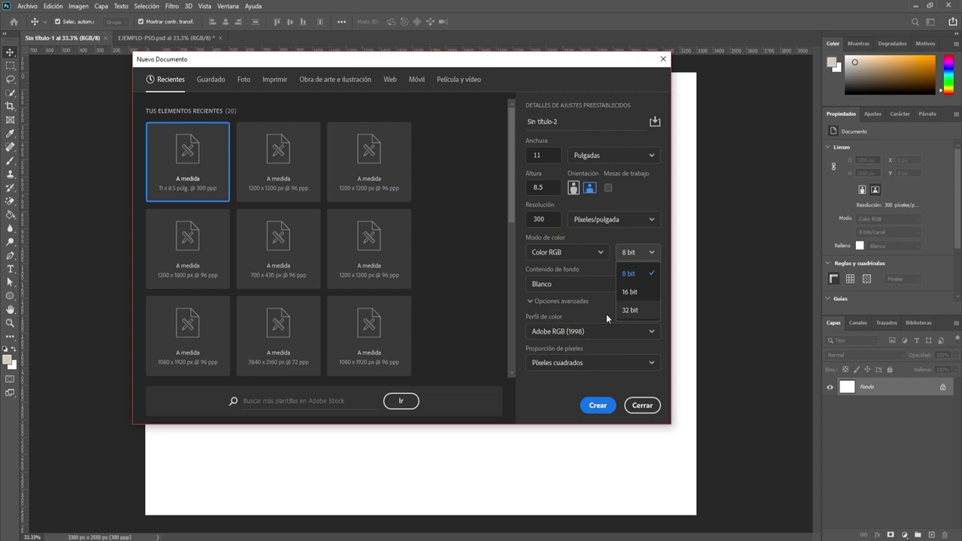
{"action": "left_click", "coordinate": [629, 273]}
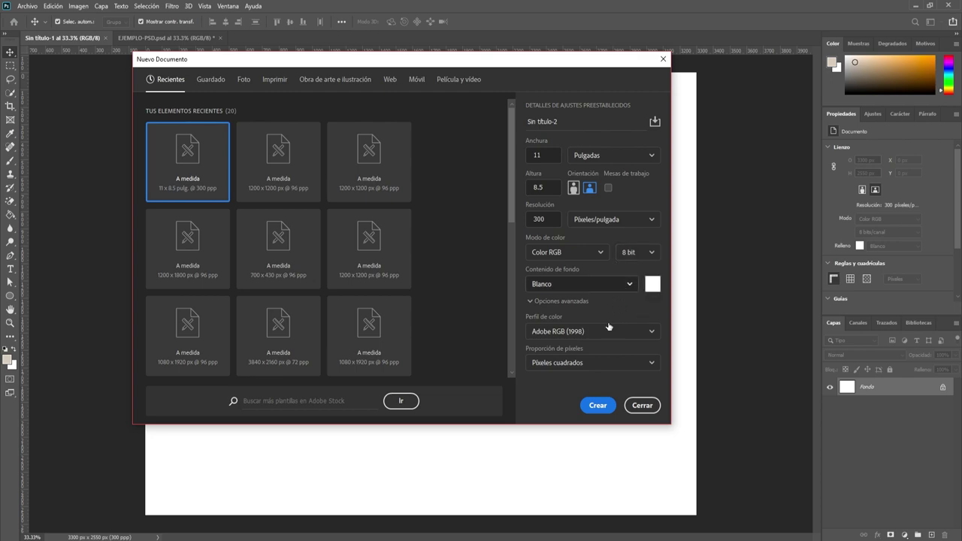
{"action": "left_click", "coordinate": [625, 286]}
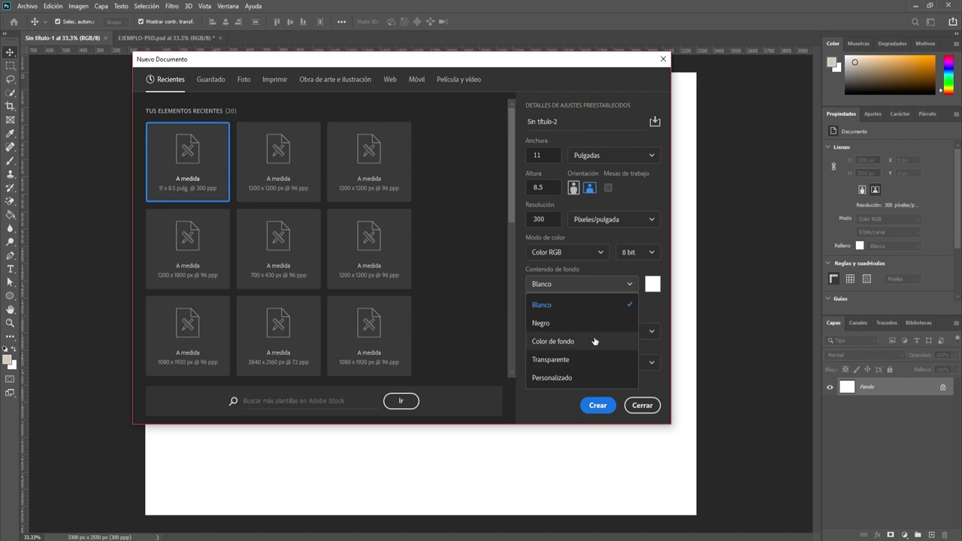
{"action": "left_click", "coordinate": [651, 313]}
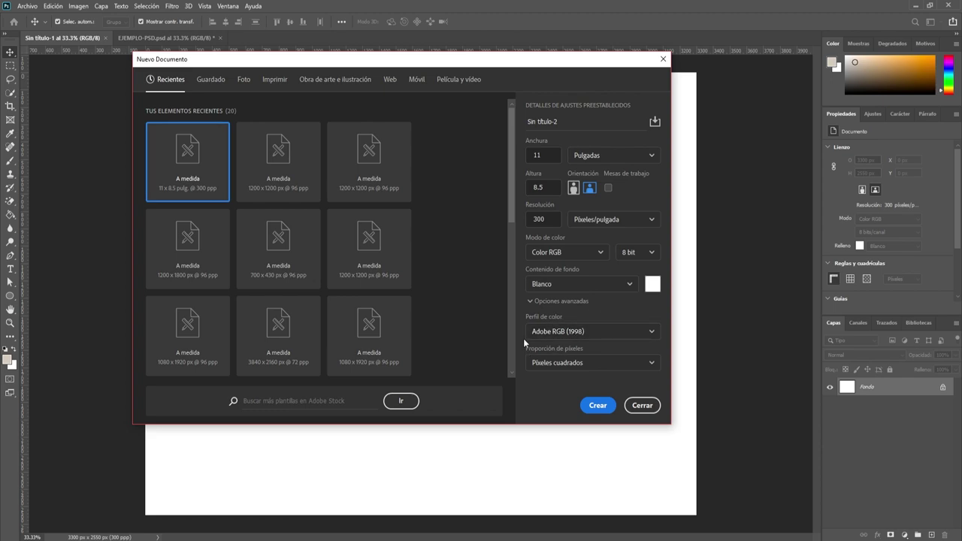
Scroll through the Perfil de color list, then close it keeping Adobe RGB (1998)
{"action": "left_click", "coordinate": [650, 335]}
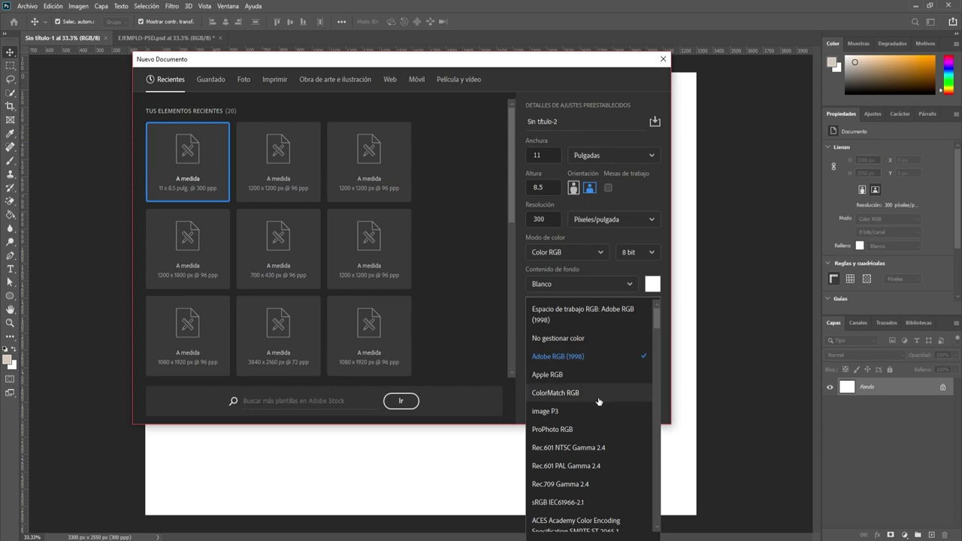
{"action": "scroll", "coordinate": [599, 399], "scroll_direction": "down", "scroll_amount": 2}
{"action": "scroll", "coordinate": [596, 372], "scroll_direction": "down", "scroll_amount": 2}
{"action": "scroll", "coordinate": [590, 372], "scroll_direction": "down", "scroll_amount": 2}
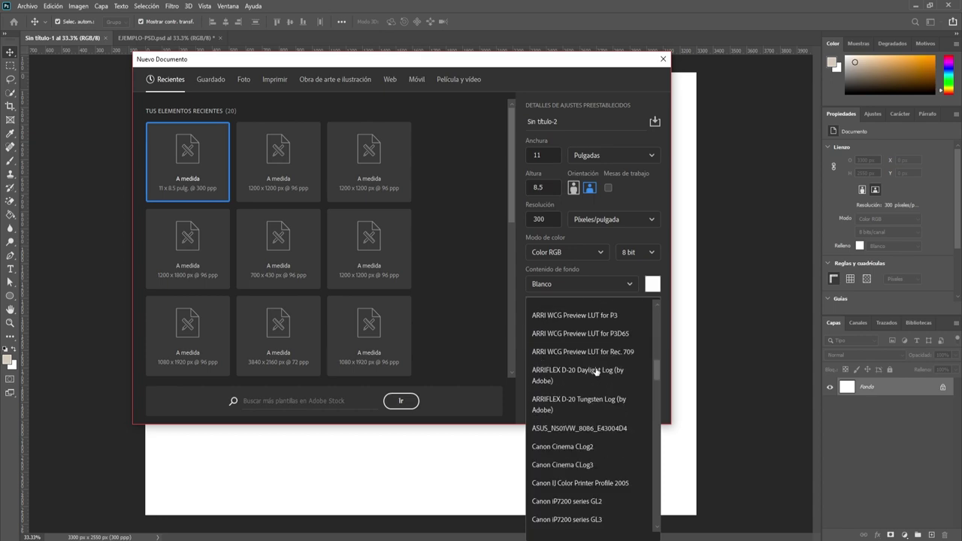
{"action": "scroll", "coordinate": [597, 373], "scroll_direction": "down", "scroll_amount": 2}
{"action": "scroll", "coordinate": [596, 372], "scroll_direction": "down", "scroll_amount": 3}
{"action": "scroll", "coordinate": [594, 370], "scroll_direction": "up", "scroll_amount": 3}
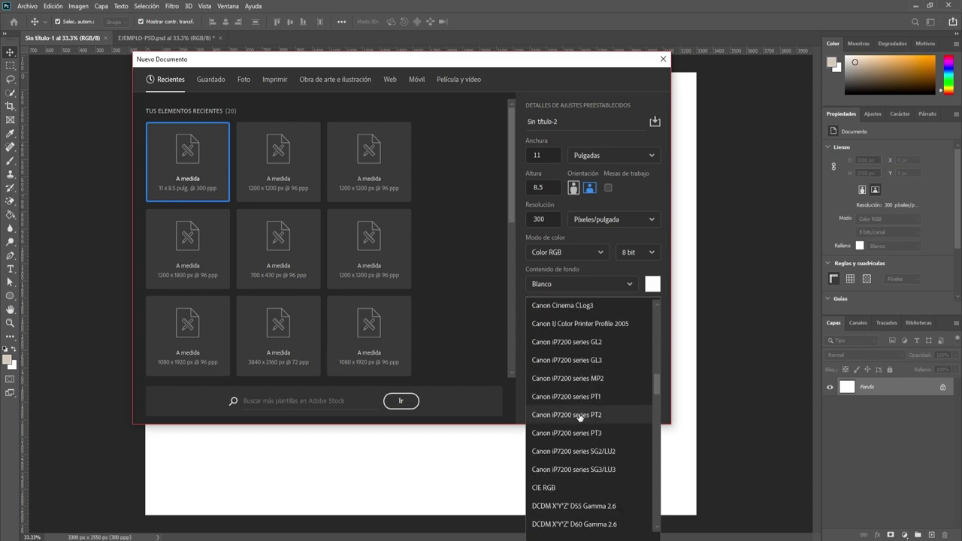
{"action": "scroll", "coordinate": [577, 421], "scroll_direction": "up", "scroll_amount": 1}
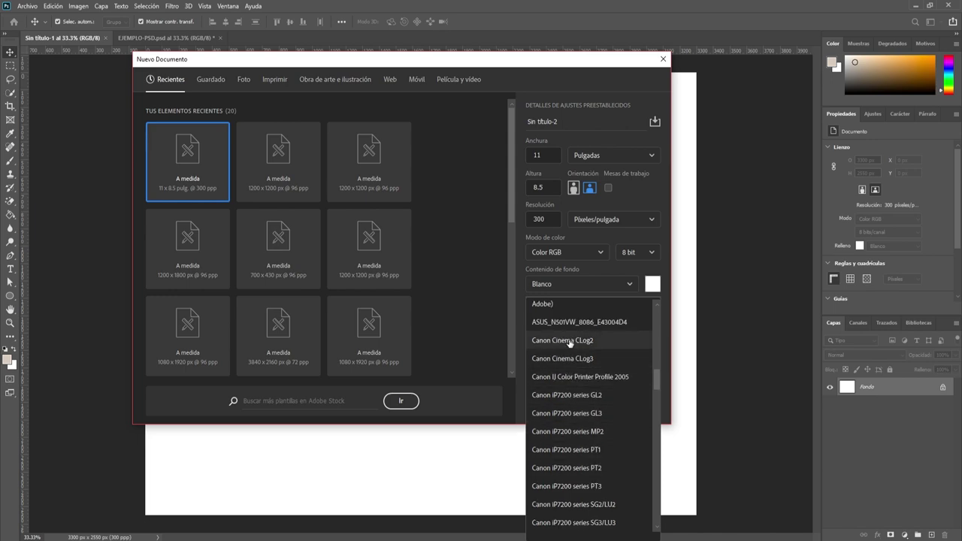
{"action": "scroll", "coordinate": [572, 409], "scroll_direction": "down", "scroll_amount": 2}
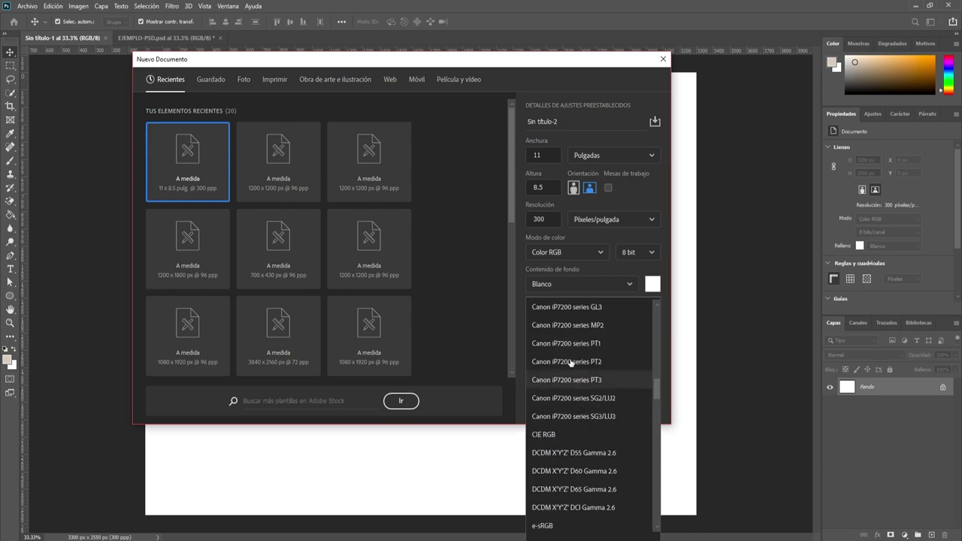
{"action": "scroll", "coordinate": [574, 354], "scroll_direction": "down", "scroll_amount": 3}
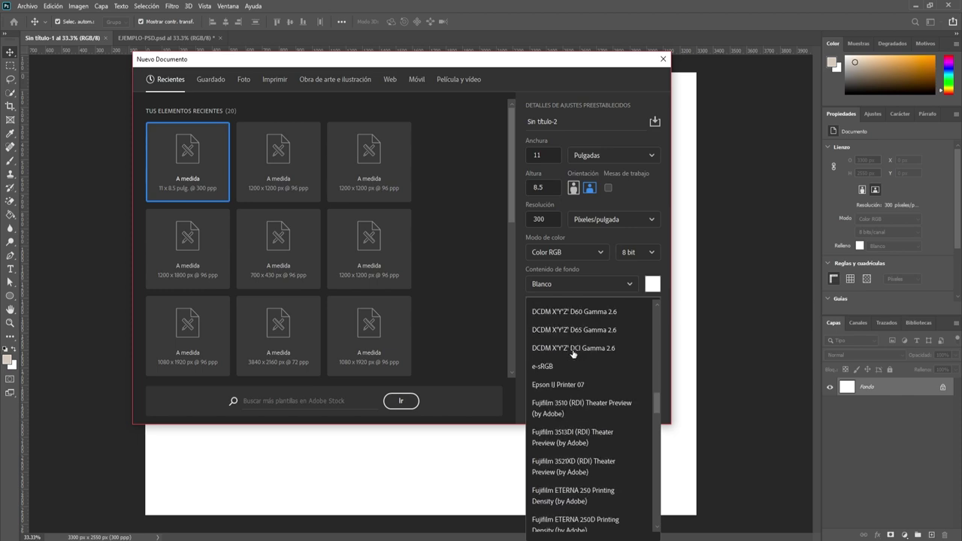
{"action": "scroll", "coordinate": [572, 384], "scroll_direction": "down", "scroll_amount": 2}
{"action": "scroll", "coordinate": [572, 388], "scroll_direction": "down", "scroll_amount": 1}
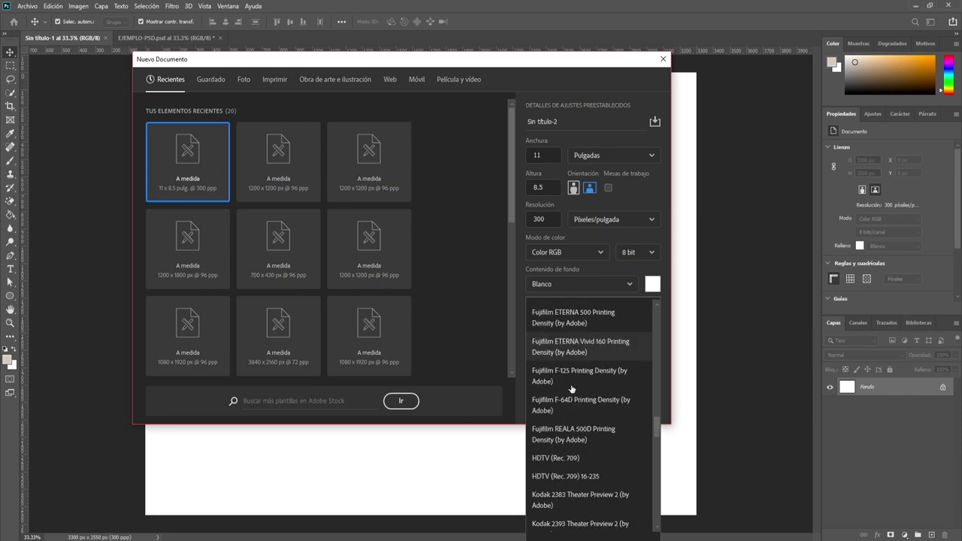
{"action": "scroll", "coordinate": [573, 389], "scroll_direction": "down", "scroll_amount": 1}
{"action": "scroll", "coordinate": [572, 388], "scroll_direction": "down", "scroll_amount": 2}
{"action": "scroll", "coordinate": [573, 389], "scroll_direction": "down", "scroll_amount": 2}
{"action": "scroll", "coordinate": [572, 388], "scroll_direction": "down", "scroll_amount": 1}
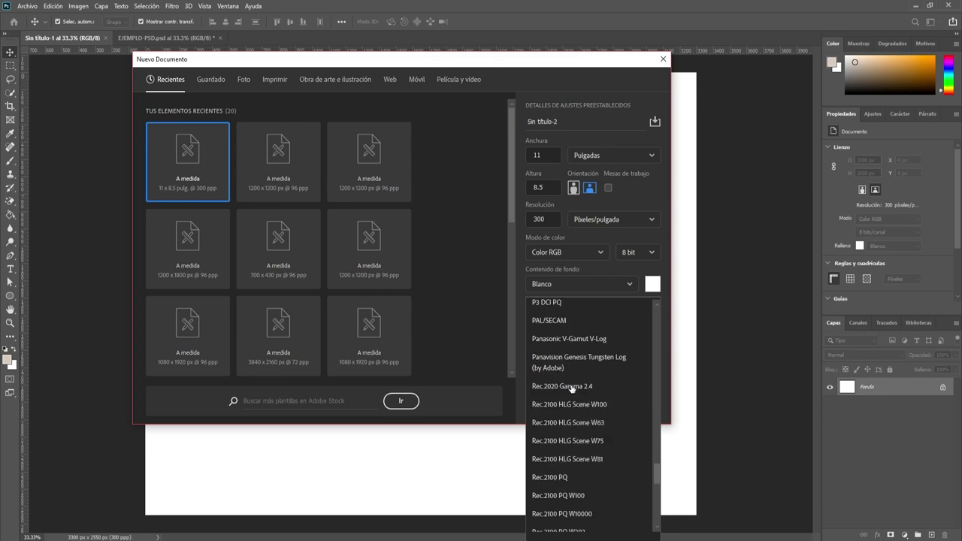
{"action": "scroll", "coordinate": [572, 388], "scroll_direction": "down", "scroll_amount": 2}
{"action": "scroll", "coordinate": [572, 388], "scroll_direction": "down", "scroll_amount": 2}
{"action": "scroll", "coordinate": [573, 388], "scroll_direction": "down", "scroll_amount": 1}
{"action": "scroll", "coordinate": [573, 422], "scroll_direction": "down", "scroll_amount": 1}
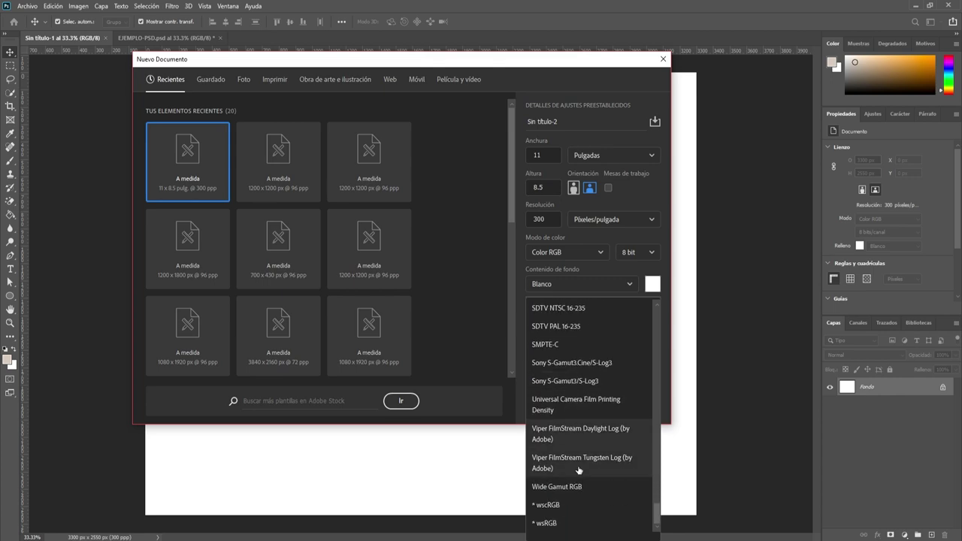
{"action": "scroll", "coordinate": [578, 470], "scroll_direction": "up", "scroll_amount": 3}
{"action": "scroll", "coordinate": [578, 470], "scroll_direction": "up", "scroll_amount": 3}
{"action": "scroll", "coordinate": [579, 470], "scroll_direction": "up", "scroll_amount": 3}
{"action": "scroll", "coordinate": [582, 467], "scroll_direction": "up", "scroll_amount": 3}
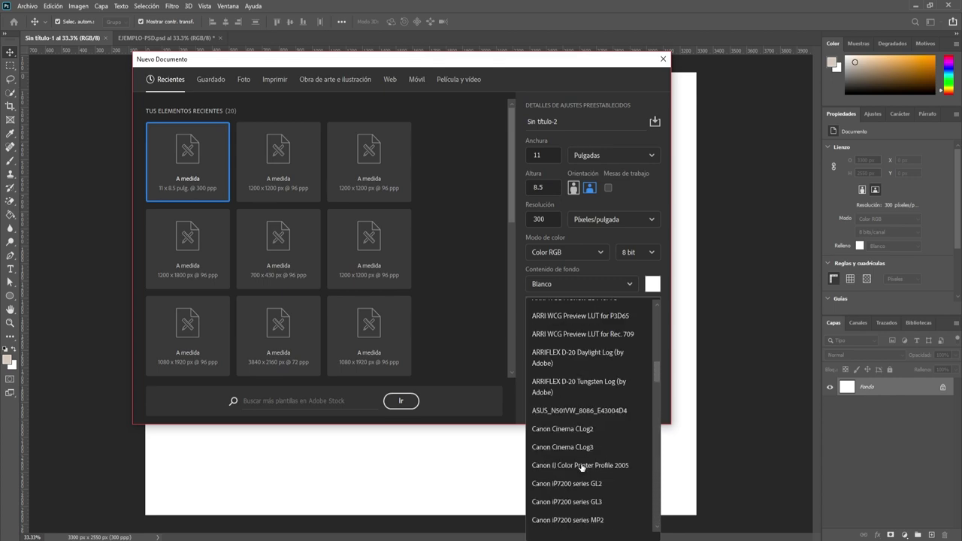
{"action": "scroll", "coordinate": [582, 468], "scroll_direction": "up", "scroll_amount": 3}
{"action": "scroll", "coordinate": [582, 468], "scroll_direction": "up", "scroll_amount": 3}
{"action": "scroll", "coordinate": [582, 468], "scroll_direction": "up", "scroll_amount": 3}
{"action": "scroll", "coordinate": [583, 468], "scroll_direction": "up", "scroll_amount": 2}
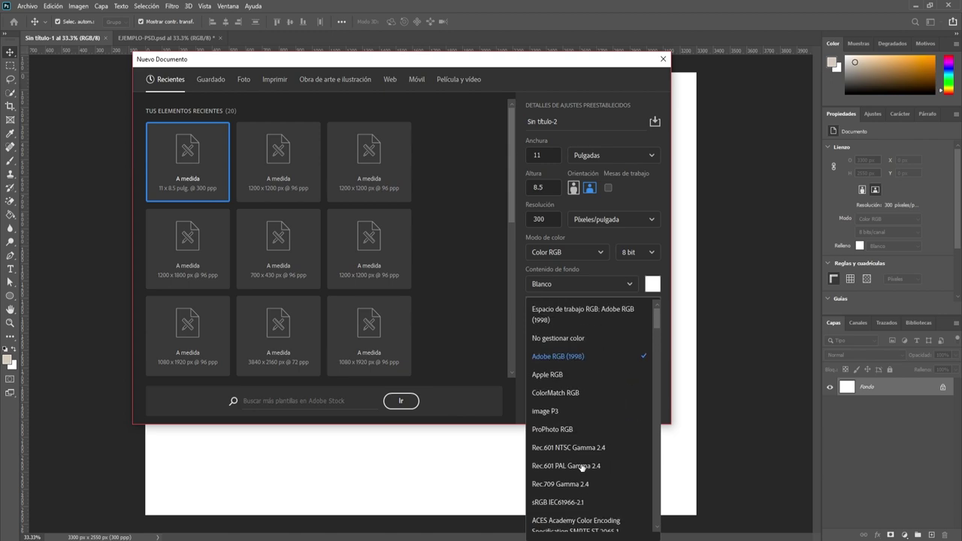
{"action": "left_click", "coordinate": [671, 343]}
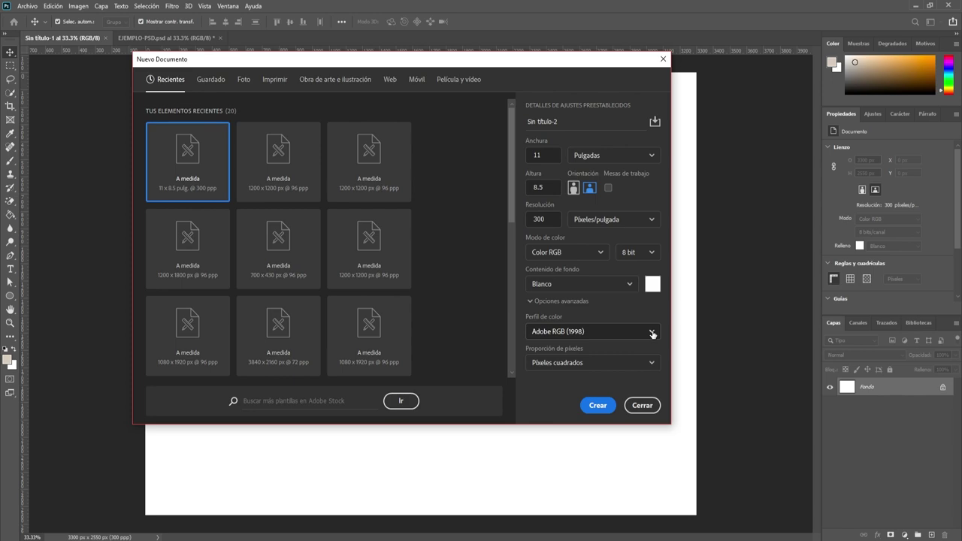
Reopen the colour profile list and browse it again with Adobe RGB (1998) checked
{"action": "left_click", "coordinate": [653, 334]}
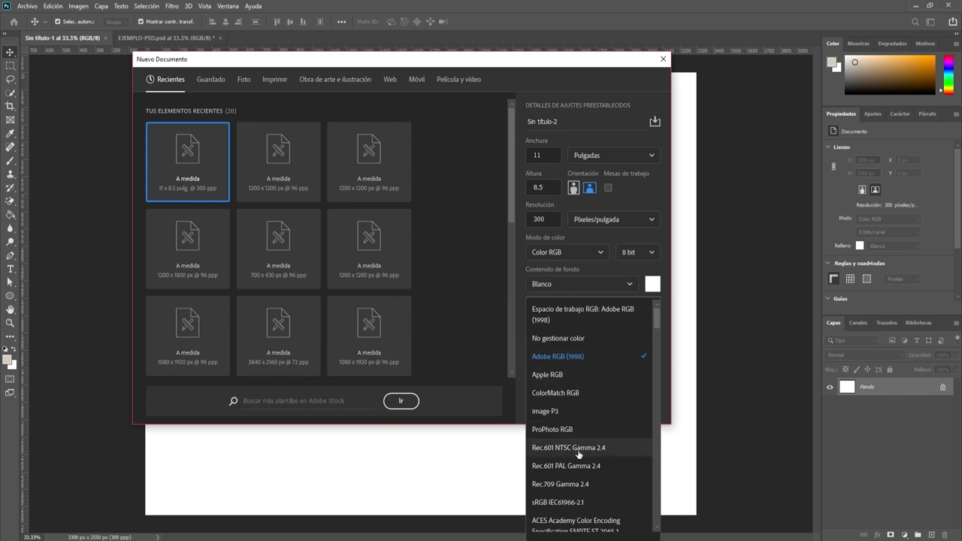
{"action": "scroll", "coordinate": [577, 456], "scroll_direction": "down", "scroll_amount": 2}
{"action": "scroll", "coordinate": [577, 456], "scroll_direction": "down", "scroll_amount": 3}
{"action": "scroll", "coordinate": [580, 458], "scroll_direction": "down", "scroll_amount": 3}
{"action": "scroll", "coordinate": [580, 458], "scroll_direction": "down", "scroll_amount": 1}
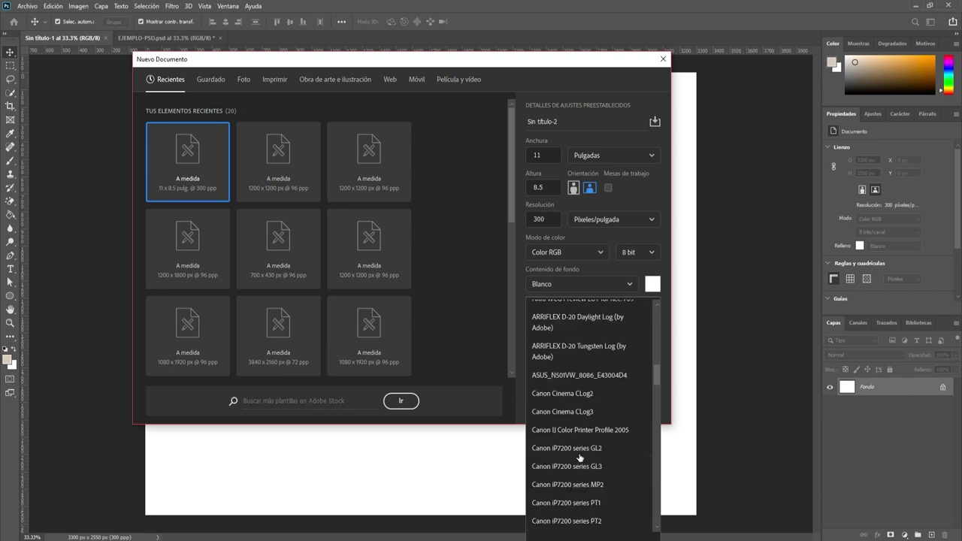
{"action": "scroll", "coordinate": [580, 457], "scroll_direction": "down", "scroll_amount": 5}
{"action": "scroll", "coordinate": [606, 418], "scroll_direction": "up", "scroll_amount": 10}
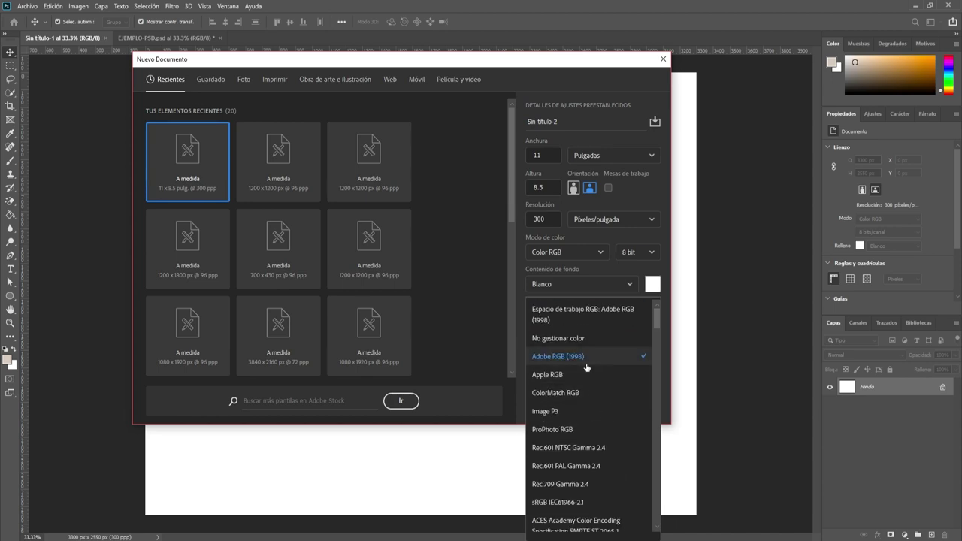
Keep Adobe RGB (1998) and square pixels, creating the white 11 × 8.5 in, 300 ppi document
{"action": "left_click", "coordinate": [519, 355]}
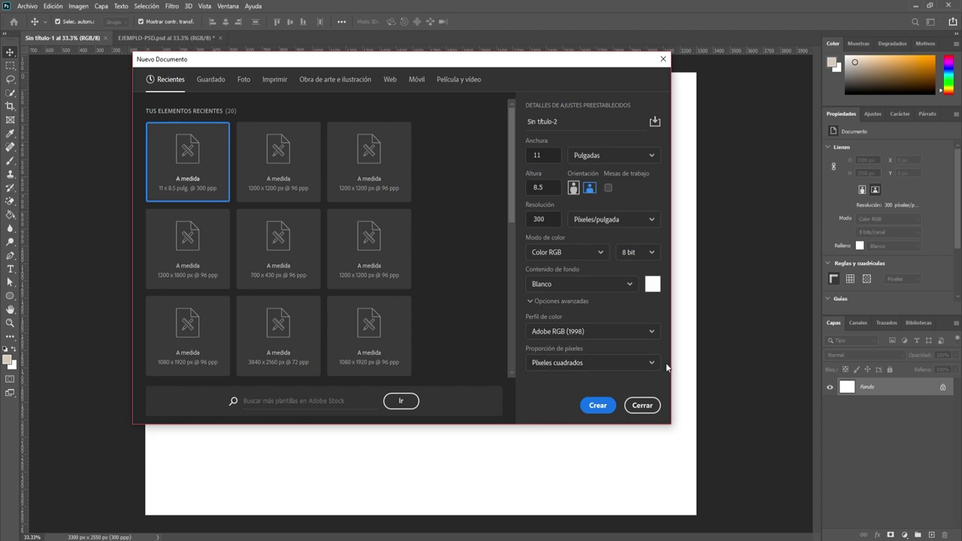
{"action": "left_click", "coordinate": [588, 365]}
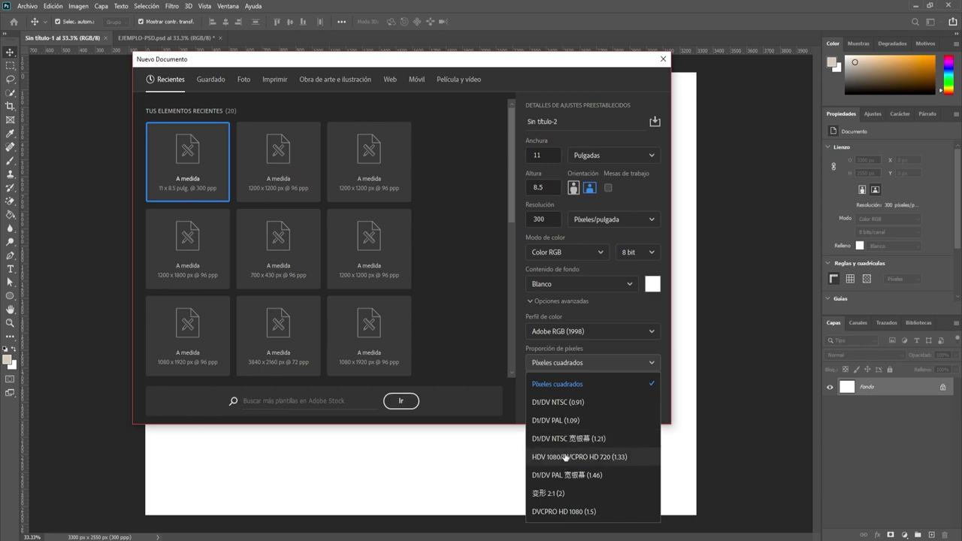
{"action": "left_click", "coordinate": [520, 396]}
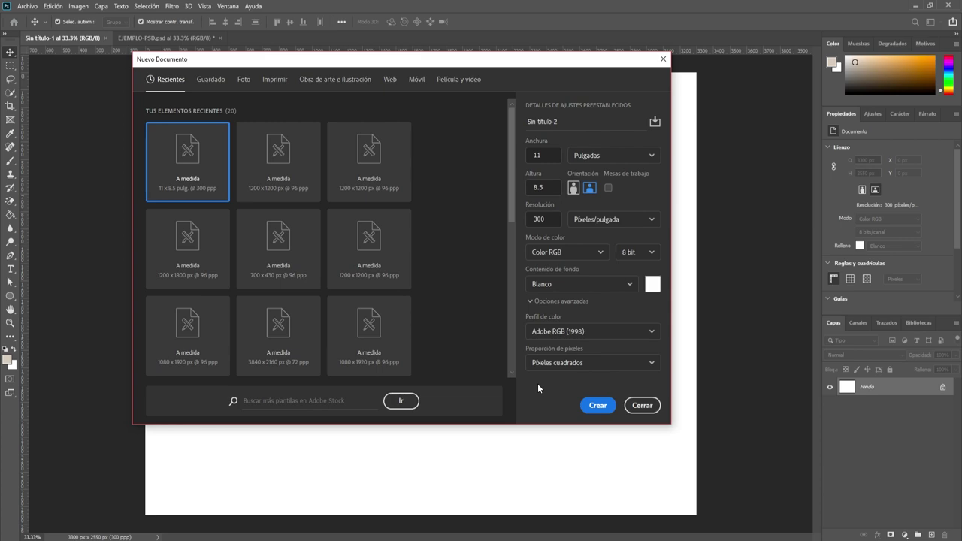
{"action": "left_click", "coordinate": [594, 406]}
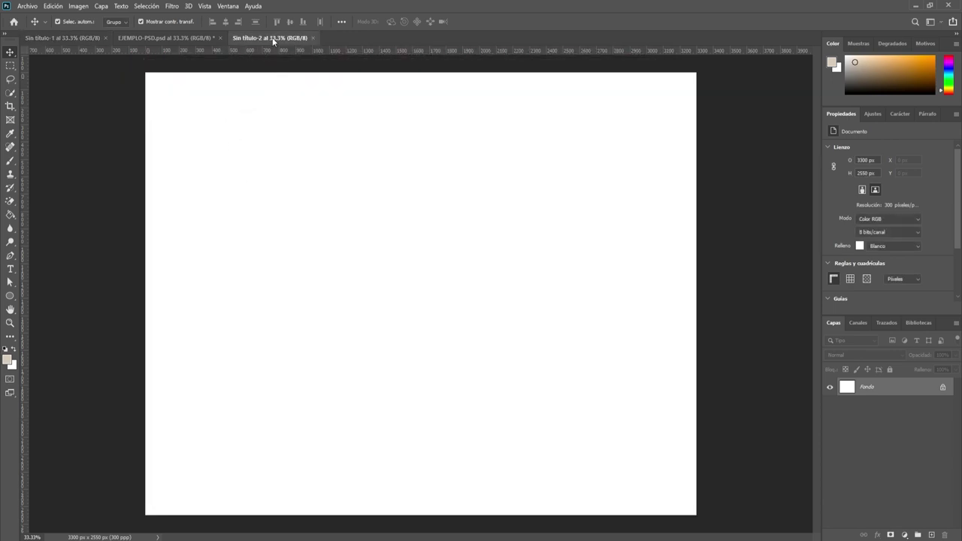
Move the Sin título-2 tab first, then place ejemplo1 from Ejemplos as an embedded, centred layer
{"action": "left_click_drag", "start_coordinate": [273, 41], "coordinate": [147, 41]}
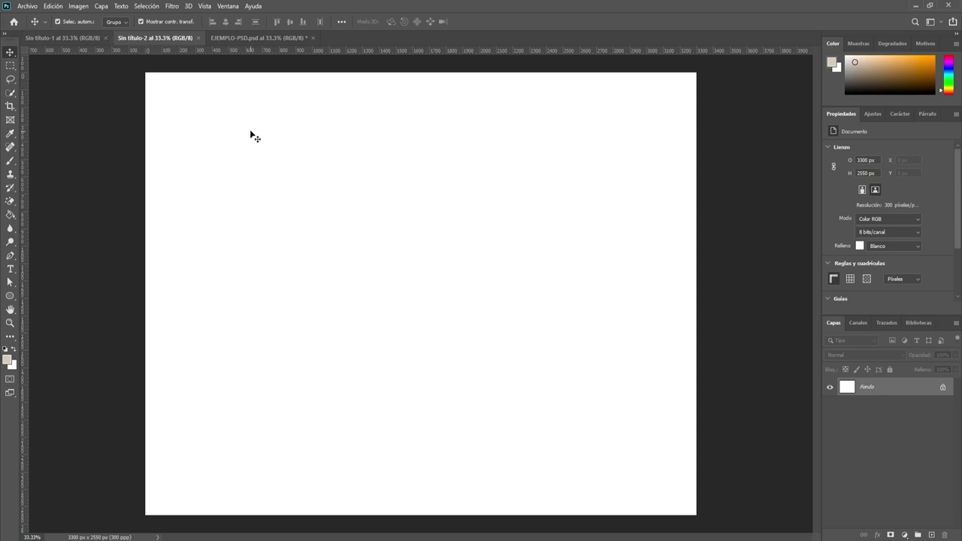
{"action": "left_click", "coordinate": [26, 8]}
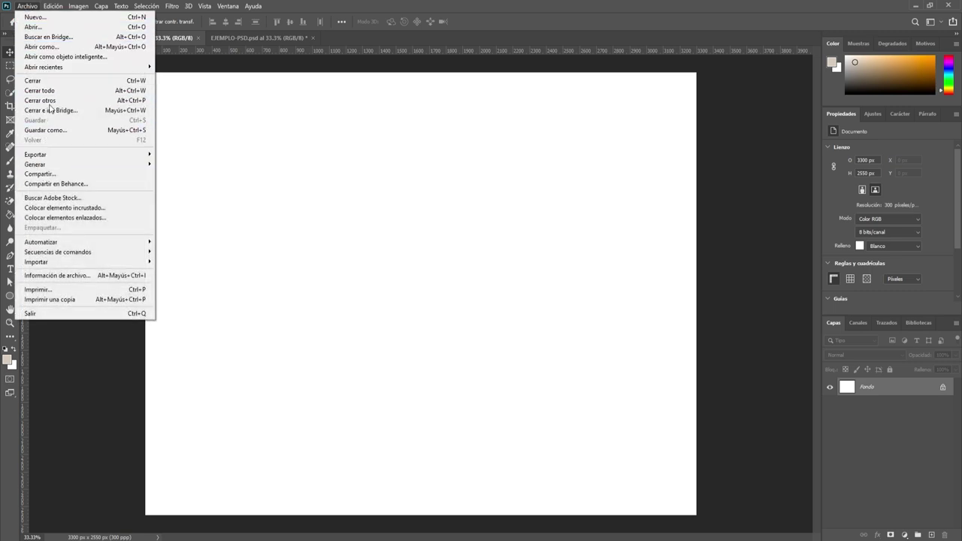
{"action": "left_click", "coordinate": [65, 208]}
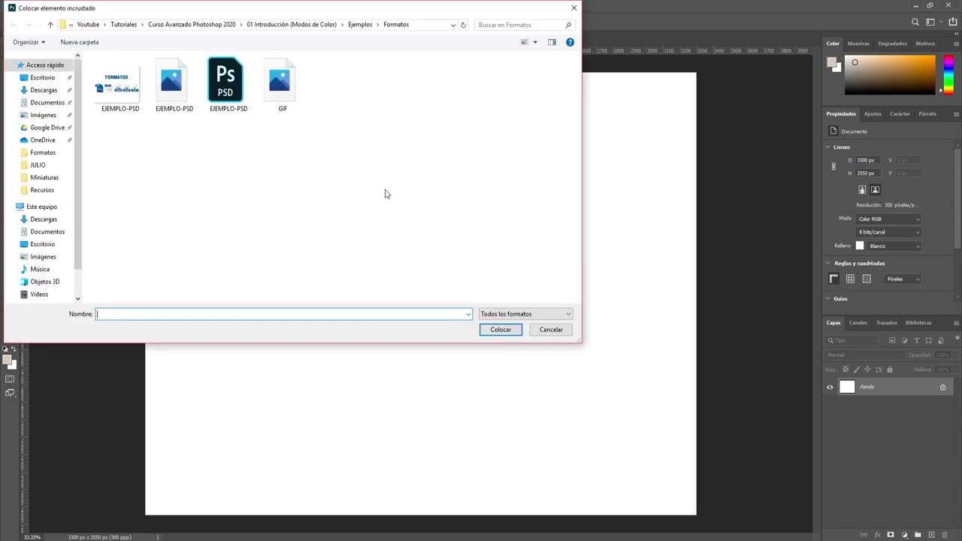
{"action": "left_click", "coordinate": [51, 25]}
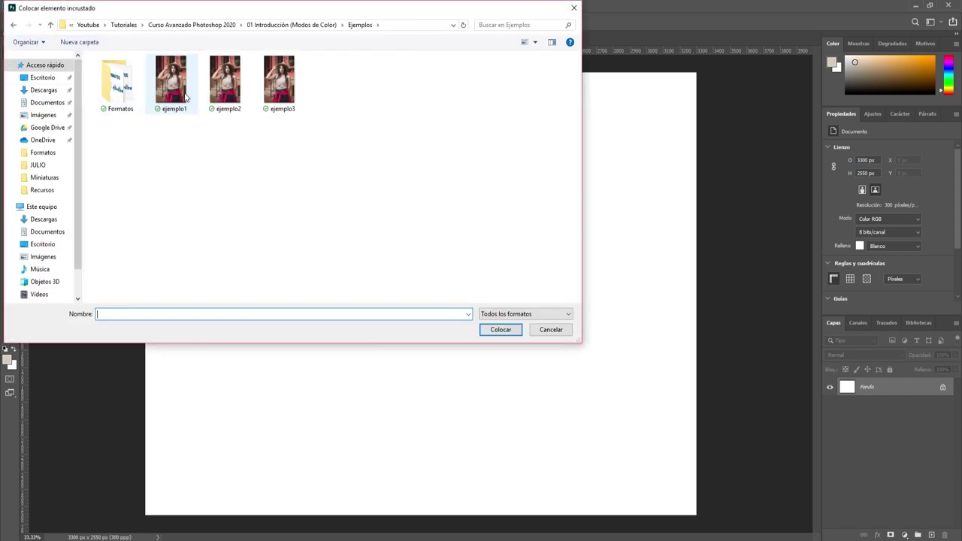
{"action": "left_click", "coordinate": [171, 82]}
{"action": "left_click", "coordinate": [501, 330]}
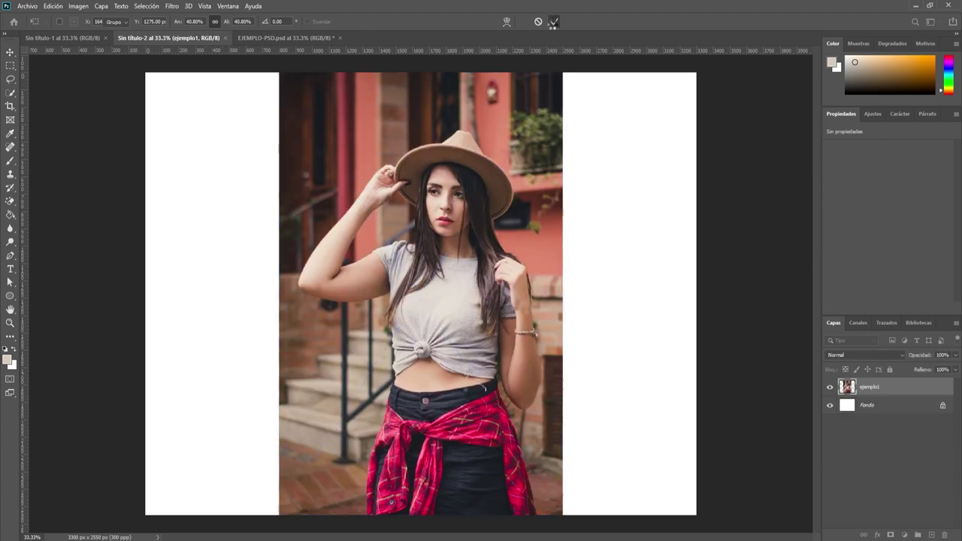
{"action": "left_click", "coordinate": [553, 22]}
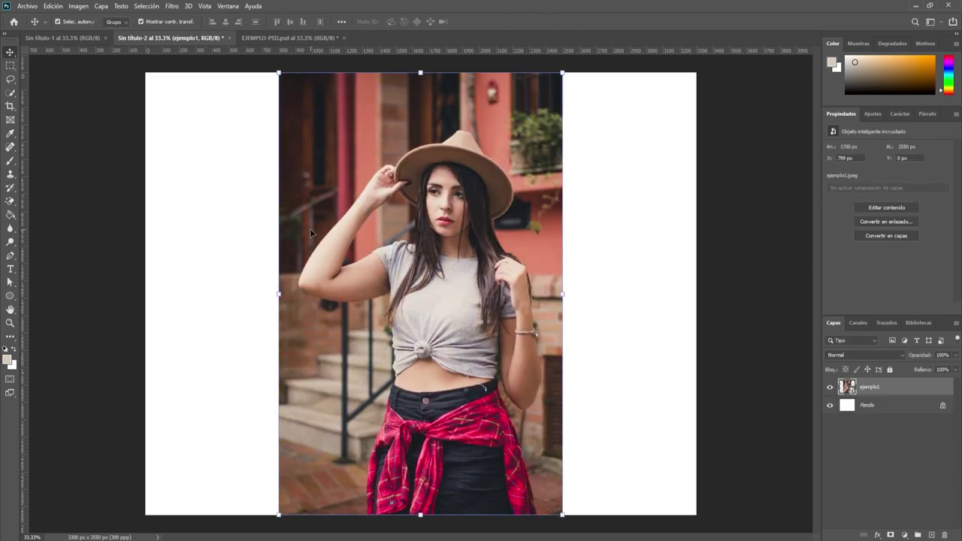
Deselect the photo layer and bring up the Imagen > Modo colour mode choices
{"action": "left_click", "coordinate": [291, 165]}
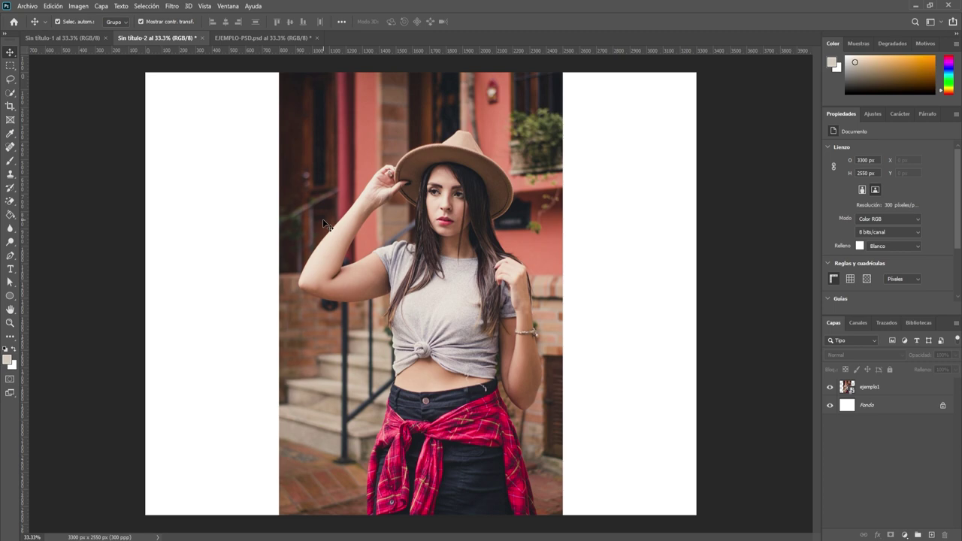
{"action": "left_click", "coordinate": [78, 9]}
{"action": "mouse_move", "coordinate": [113, 18]}
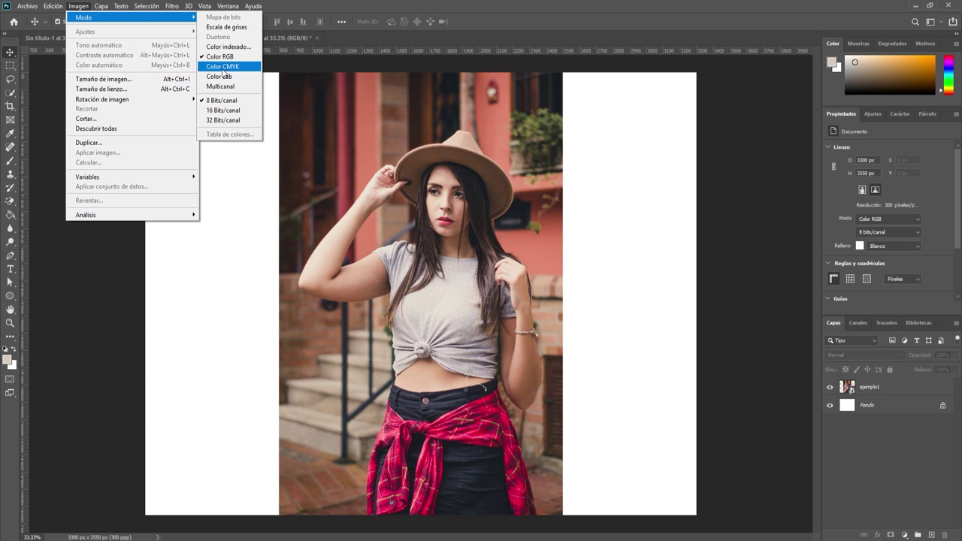
Convert to Color CMYK, flattening the image and accepting the Japan Web Coated (Ad) conversion
{"action": "left_click", "coordinate": [223, 69]}
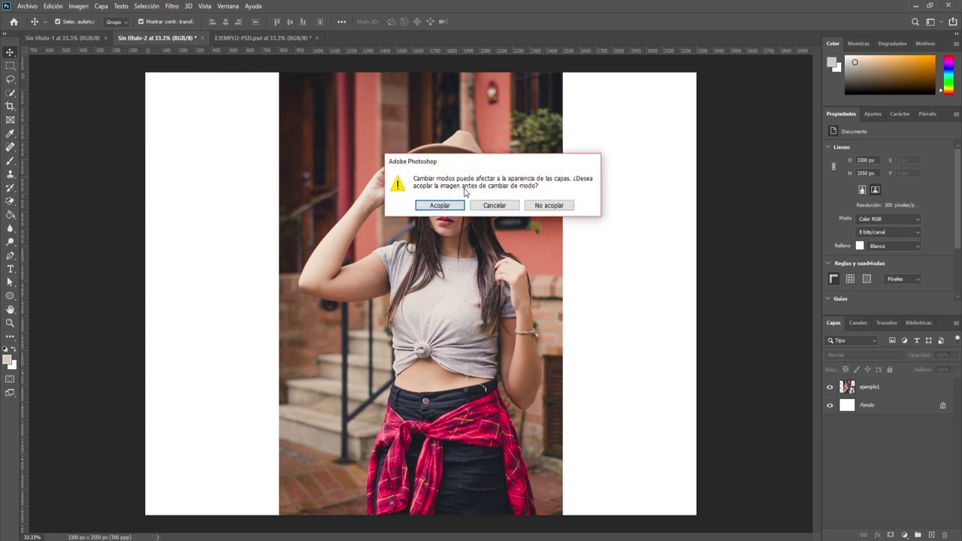
{"action": "left_click_drag", "start_coordinate": [502, 163], "coordinate": [179, 103]}
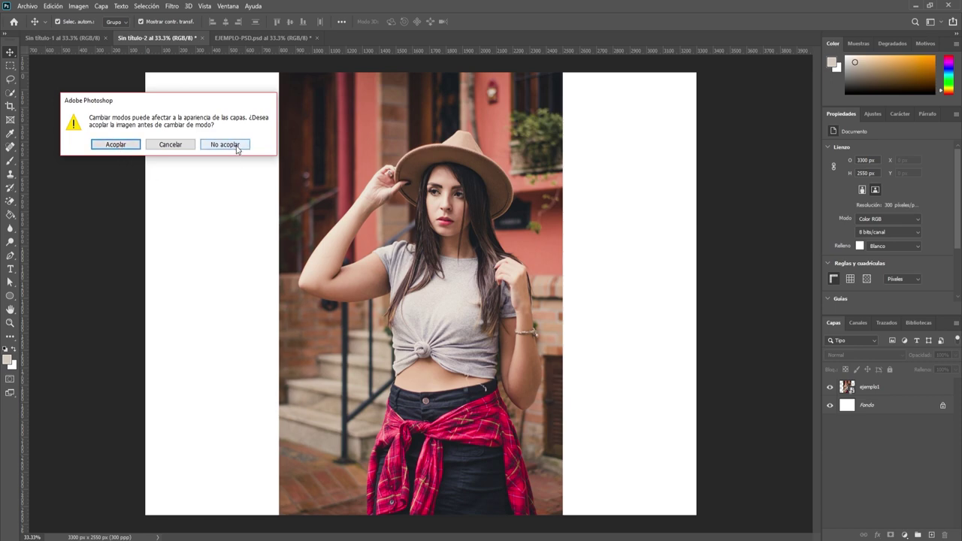
{"action": "left_click", "coordinate": [130, 149]}
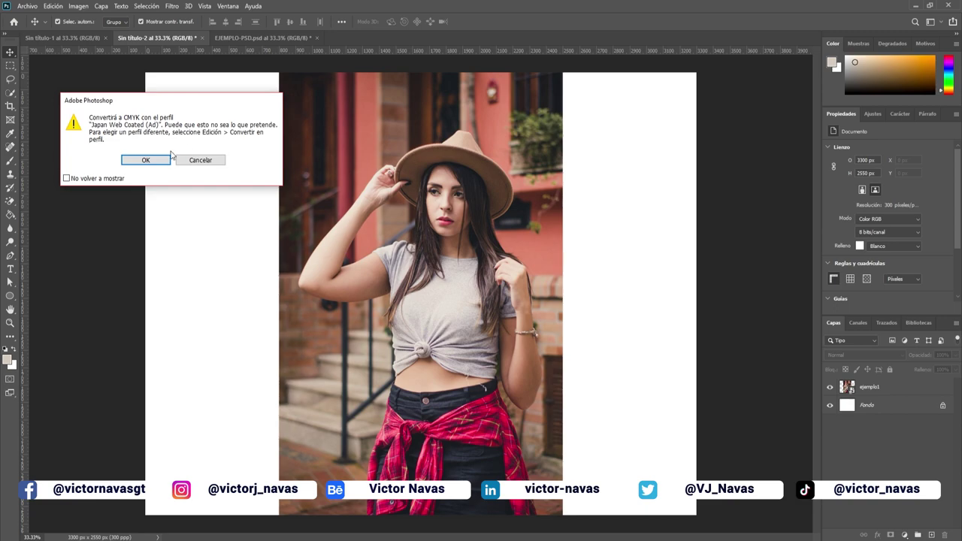
{"action": "left_click", "coordinate": [155, 163]}
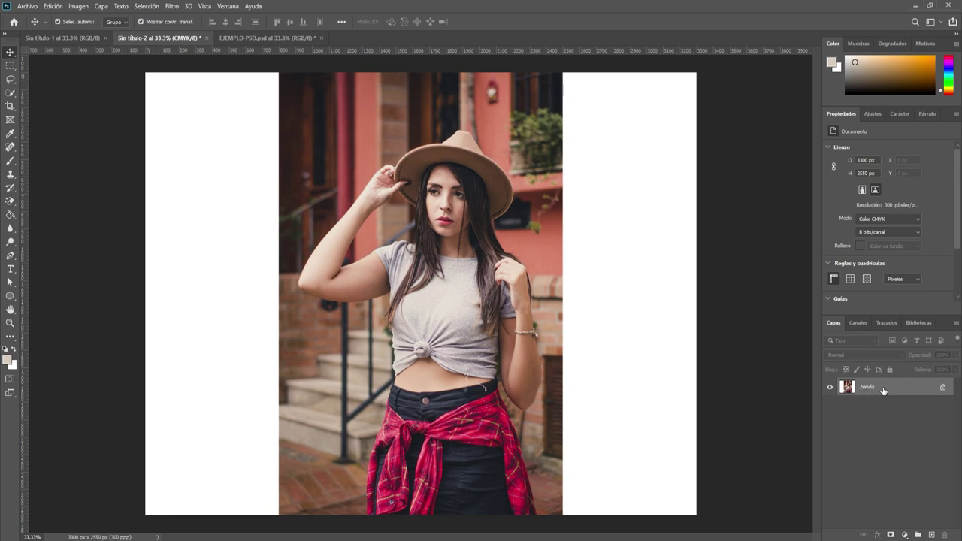
Dismiss the background-layer warning and unlock Fondo into the regular layer Capa 0
{"action": "left_click_drag", "start_coordinate": [498, 299], "coordinate": [427, 257]}
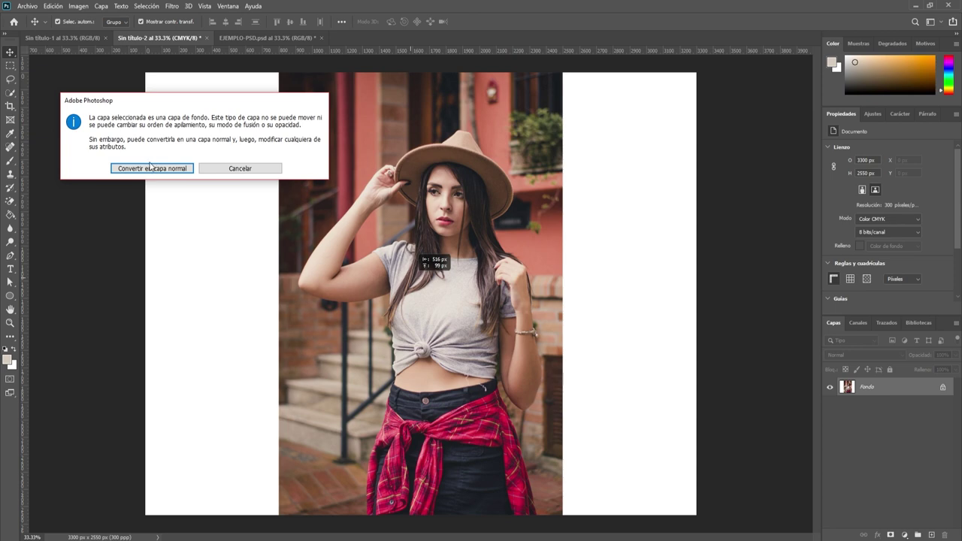
{"action": "left_click", "coordinate": [219, 171]}
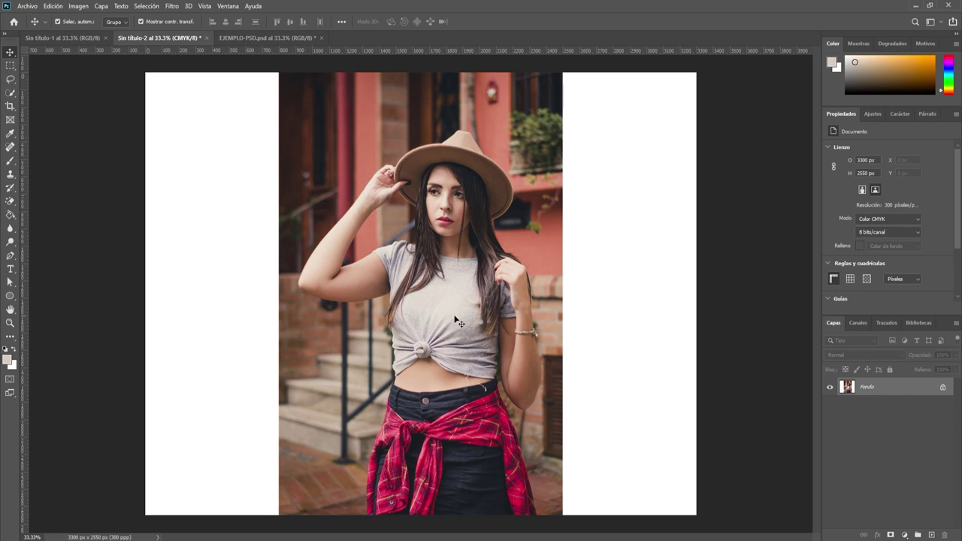
{"action": "left_click", "coordinate": [948, 387]}
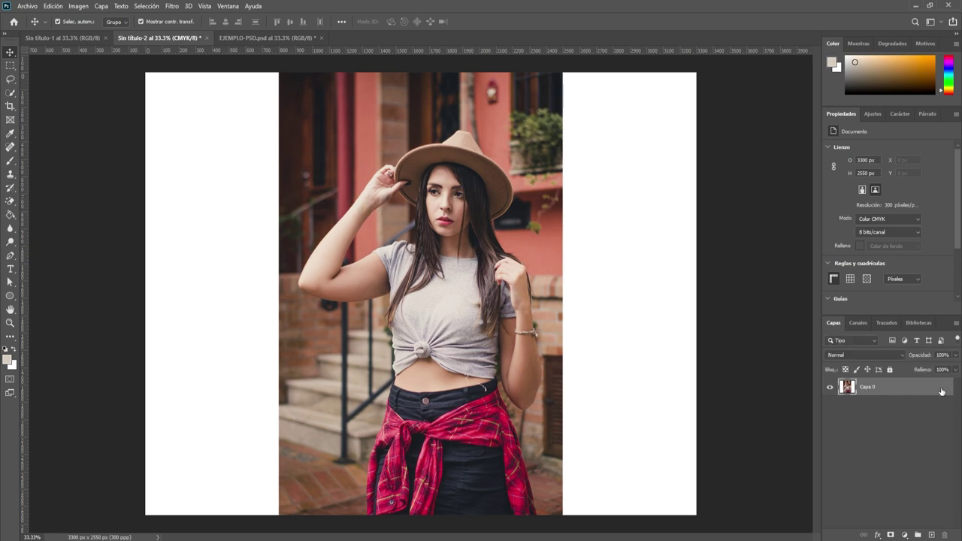
{"action": "mouse_move", "coordinate": [522, 234]}
{"action": "left_mouse_down"}
{"action": "mouse_move", "coordinate": [447, 232]}
{"action": "mouse_move", "coordinate": [442, 259]}
{"action": "mouse_move", "coordinate": [448, 253]}
{"action": "left_mouse_up"}
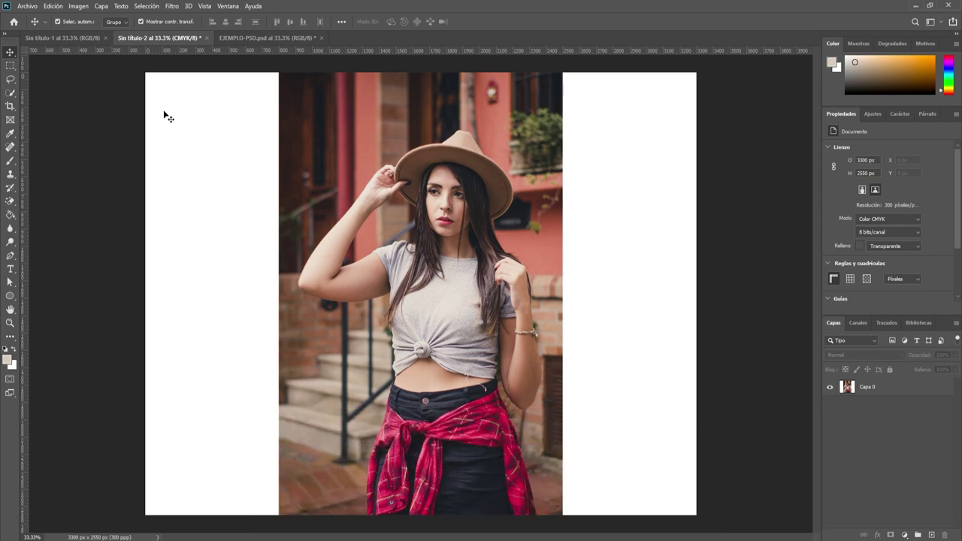
Use Edición > Asignar perfil to assign Coated FOGRA39 (ISO 12647-2:2004), confirming the warning
{"action": "left_click", "coordinate": [54, 7]}
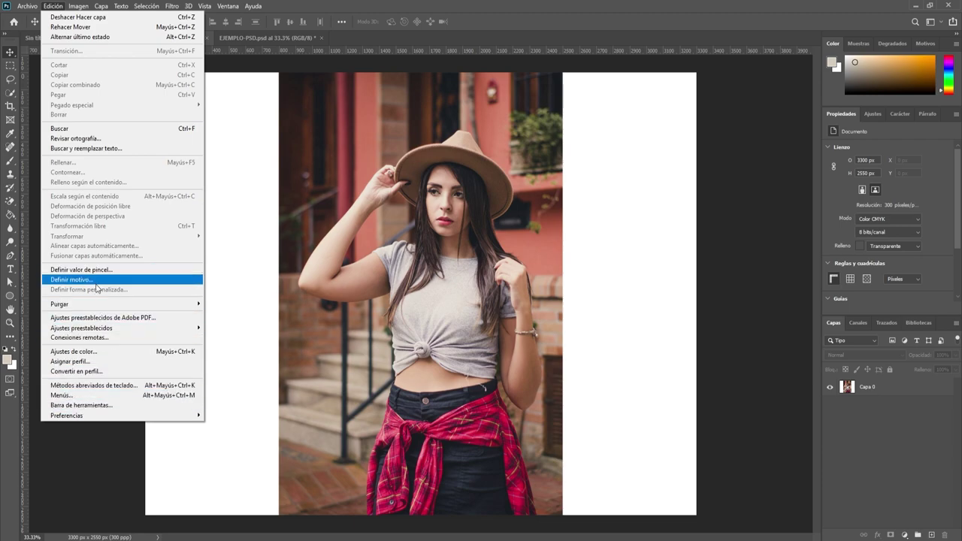
{"action": "left_click", "coordinate": [91, 363]}
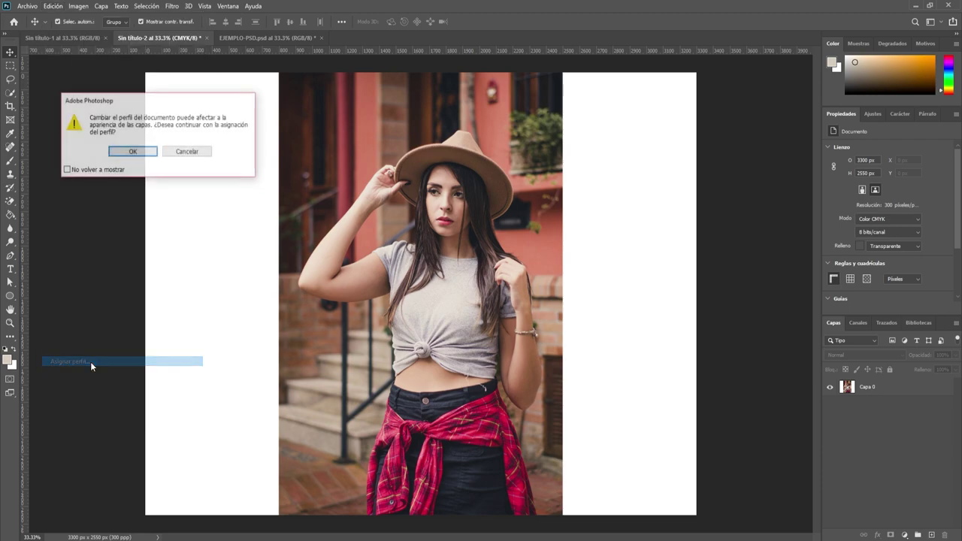
{"action": "left_click", "coordinate": [143, 152]}
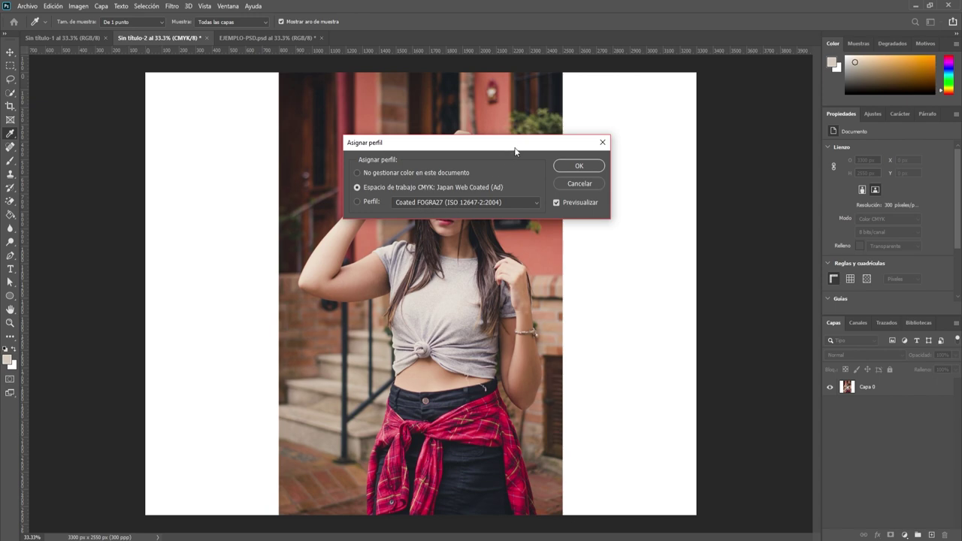
{"action": "mouse_move", "coordinate": [516, 148]}
{"action": "left_mouse_down"}
{"action": "mouse_move", "coordinate": [158, 119]}
{"action": "mouse_move", "coordinate": [171, 106]}
{"action": "left_mouse_up"}
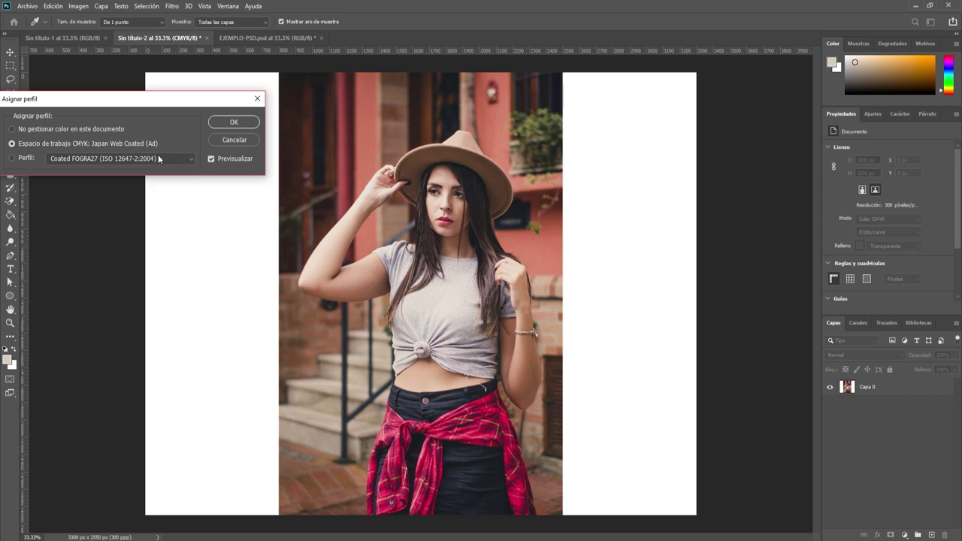
{"action": "left_click_drag", "start_coordinate": [168, 101], "coordinate": [187, 111]}
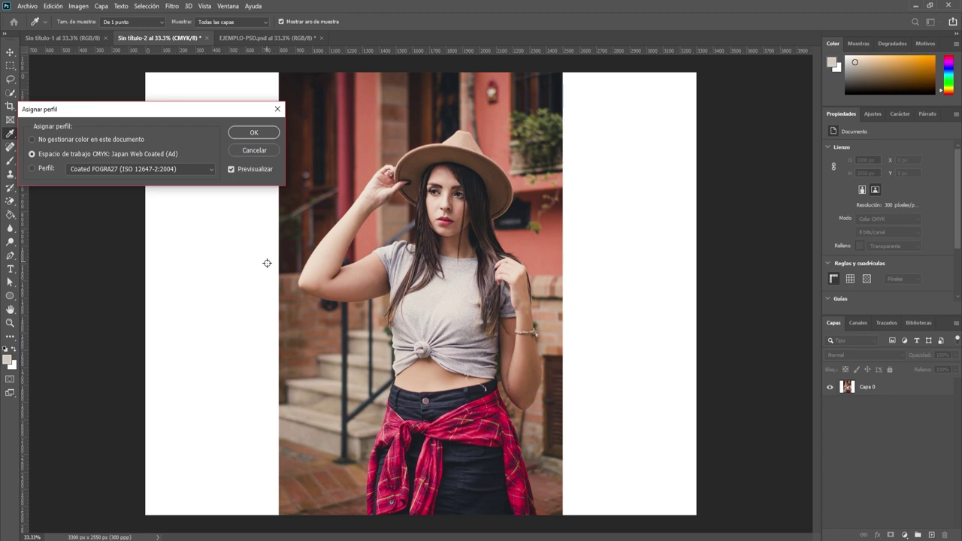
{"action": "left_click", "coordinate": [207, 171]}
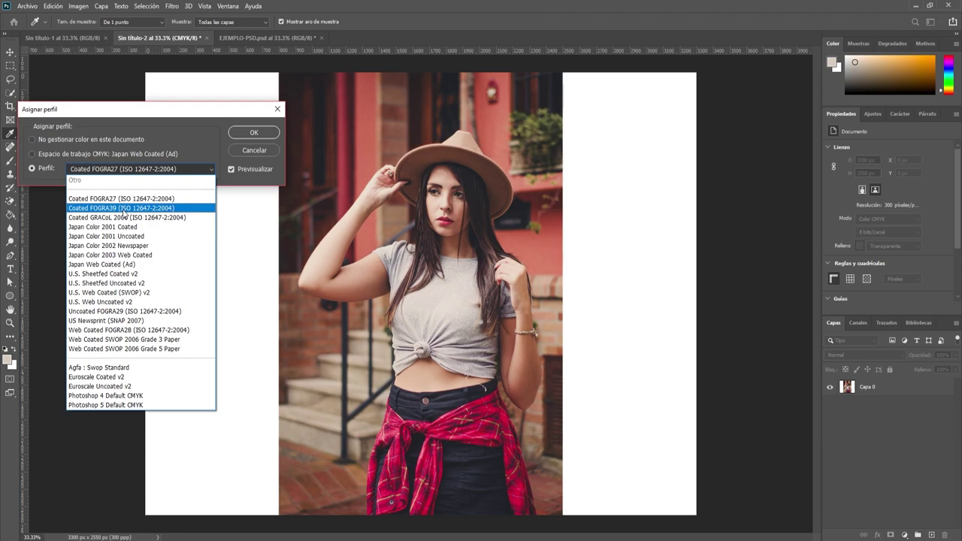
{"action": "left_click", "coordinate": [122, 208]}
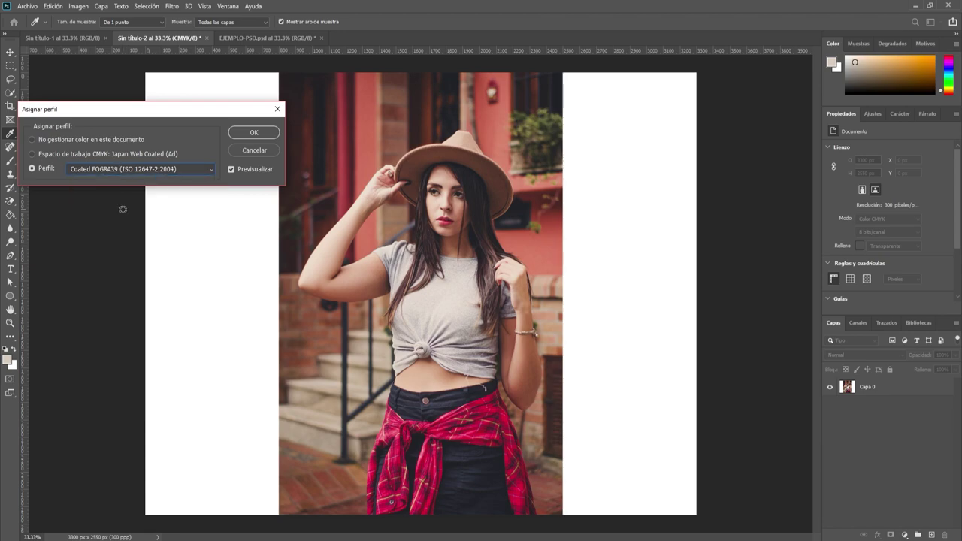
{"action": "left_click", "coordinate": [246, 133]}
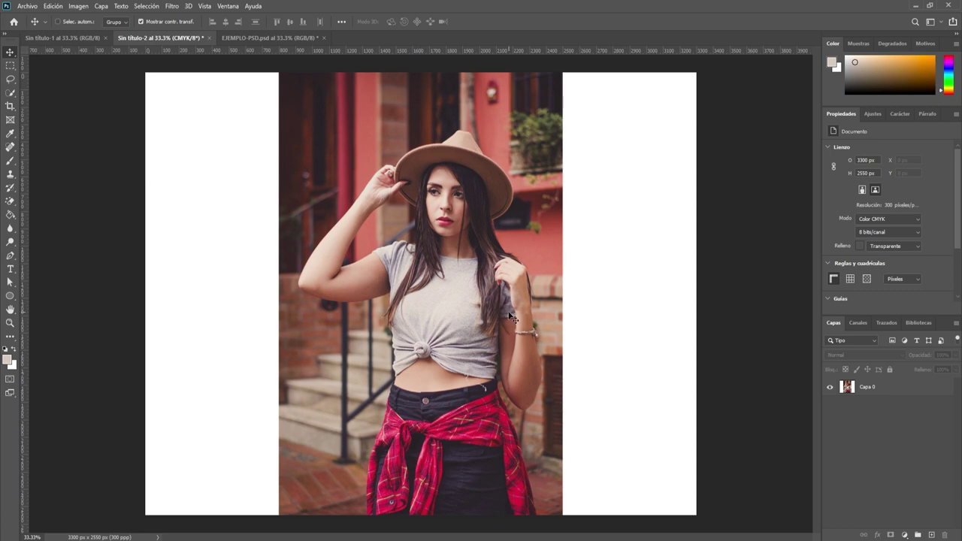
Turn on auto-select layer, then start Asignar perfil and open its profile list
{"action": "left_click", "coordinate": [57, 21]}
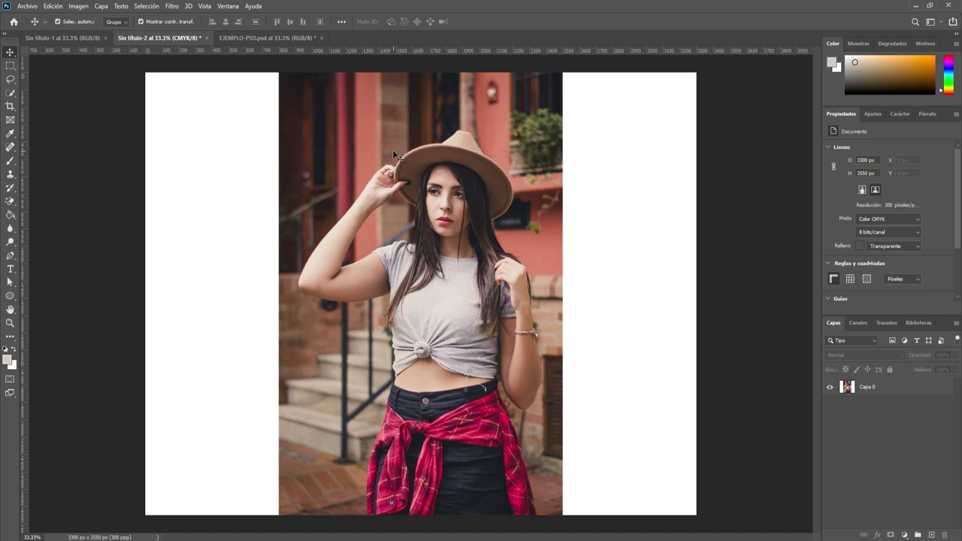
{"action": "left_click", "coordinate": [51, 6]}
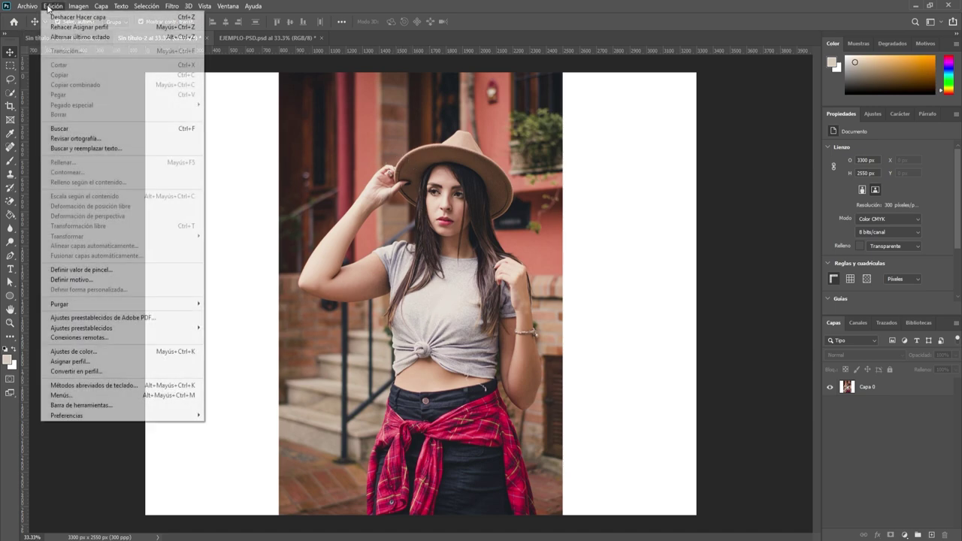
{"action": "left_click", "coordinate": [96, 362]}
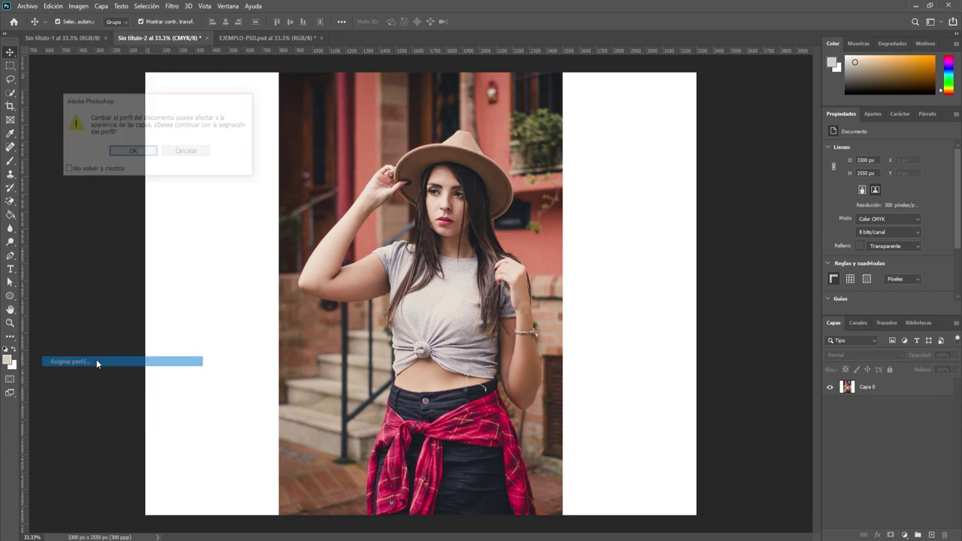
{"action": "left_click", "coordinate": [132, 150]}
{"action": "left_click", "coordinate": [138, 170]}
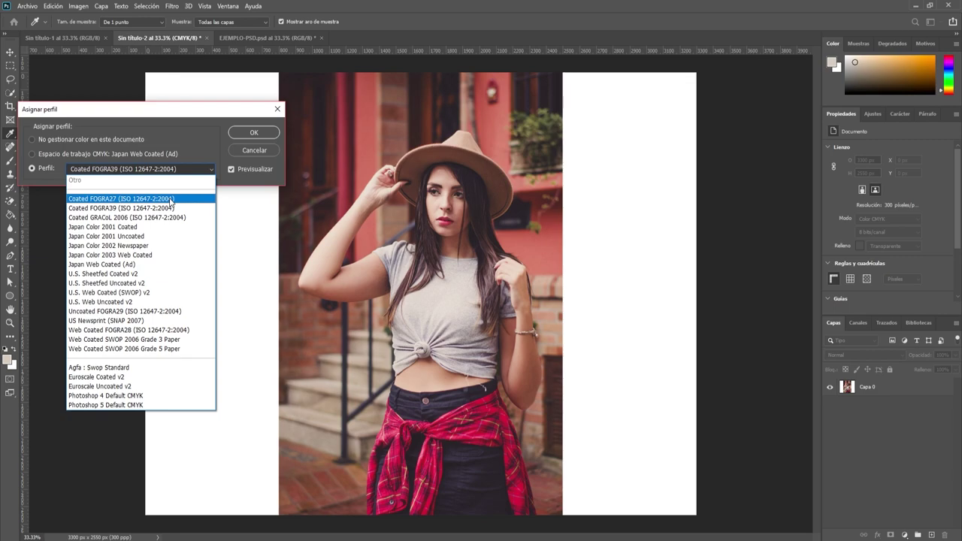
Compare Coated FOGRA39 against the CMYK working space, then apply Coated FOGRA39
{"action": "left_click", "coordinate": [30, 153]}
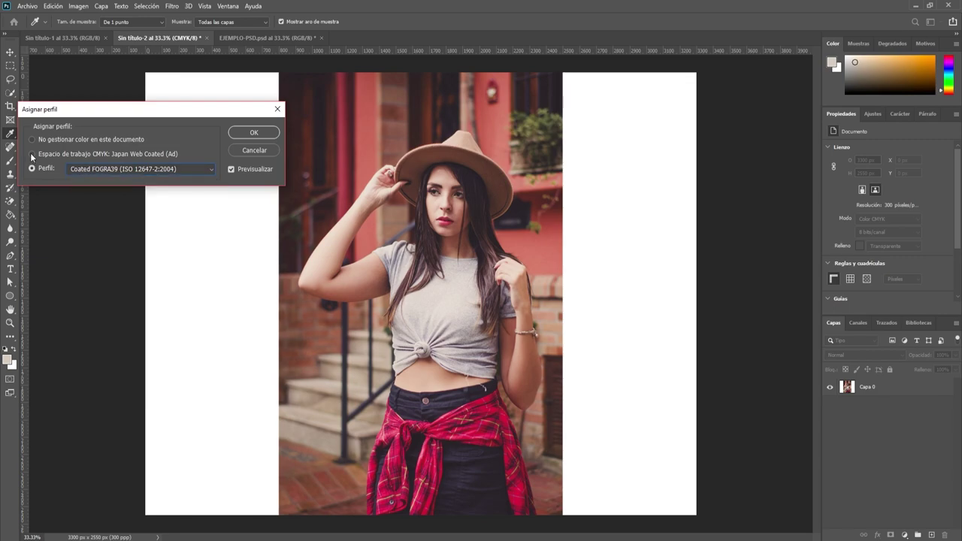
{"action": "left_click", "coordinate": [31, 154]}
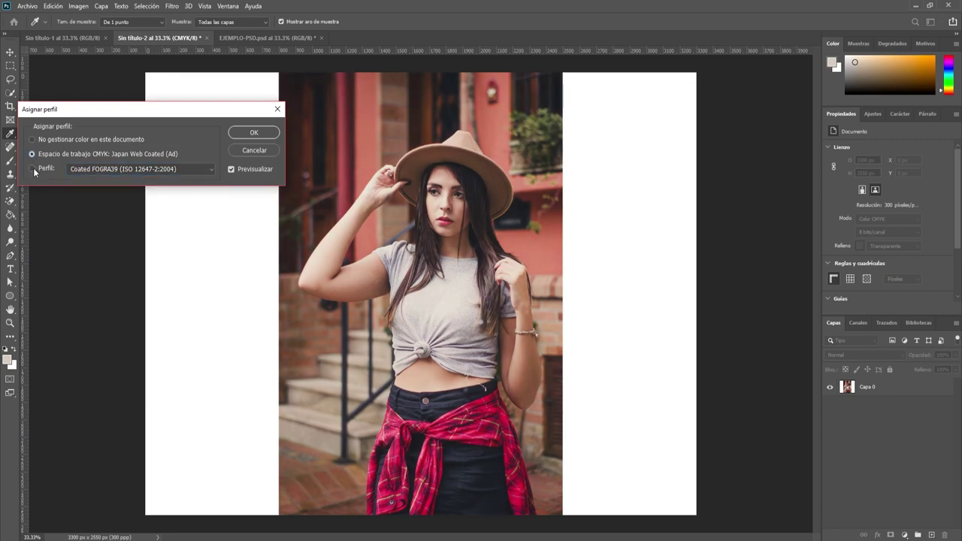
{"action": "left_click", "coordinate": [32, 169]}
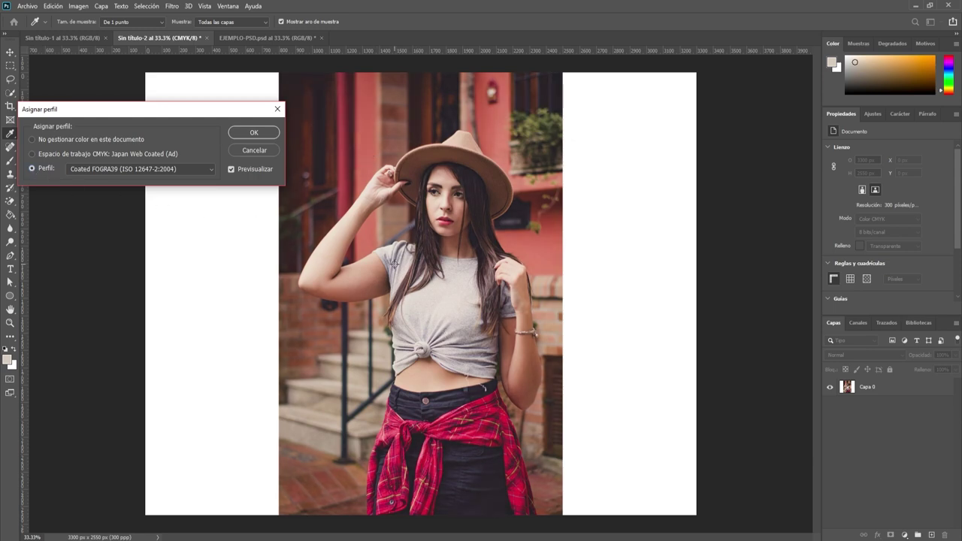
{"action": "left_click", "coordinate": [32, 155]}
{"action": "left_click", "coordinate": [31, 169]}
{"action": "left_click", "coordinate": [254, 131]}
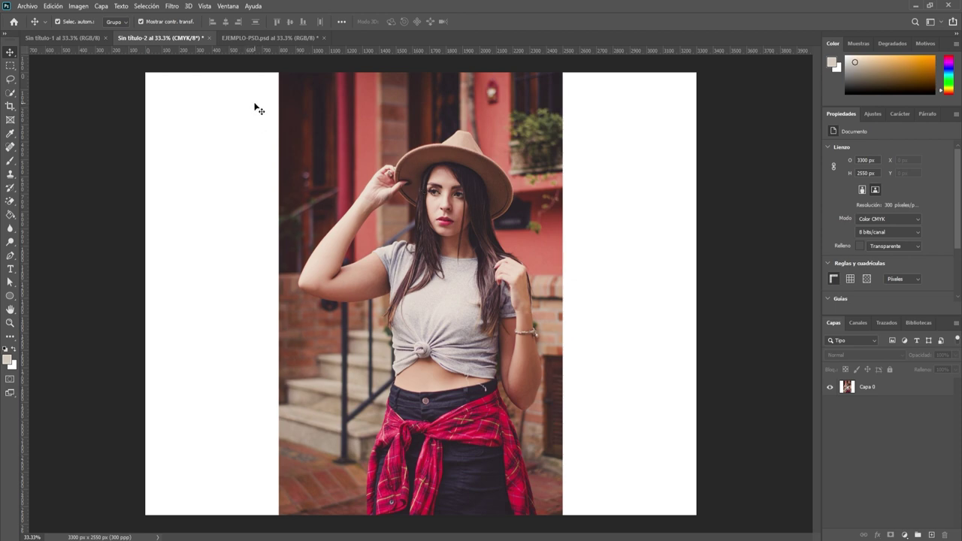
Convert the photo to Escala de grises, discarding its colour information
{"action": "left_click", "coordinate": [75, 7]}
{"action": "mouse_move", "coordinate": [132, 18]}
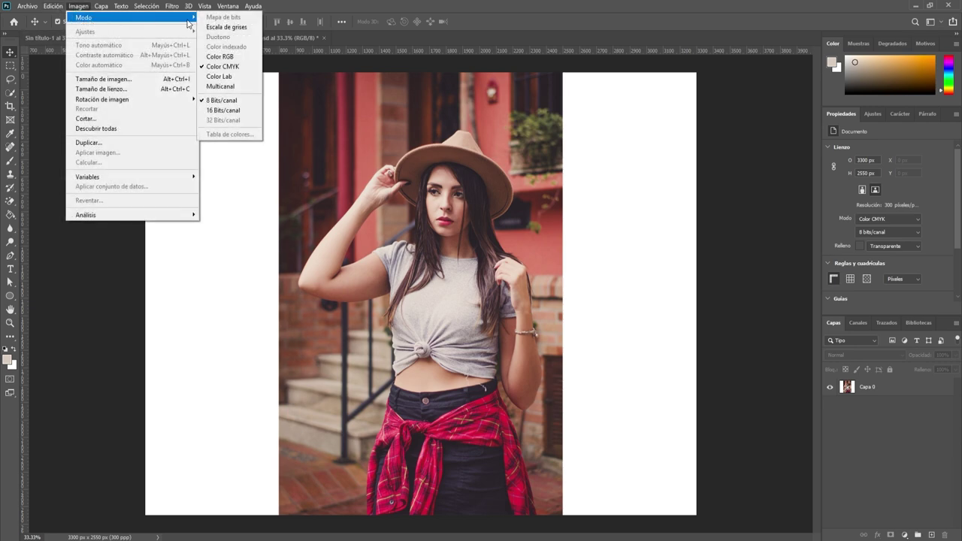
{"action": "left_click", "coordinate": [220, 28]}
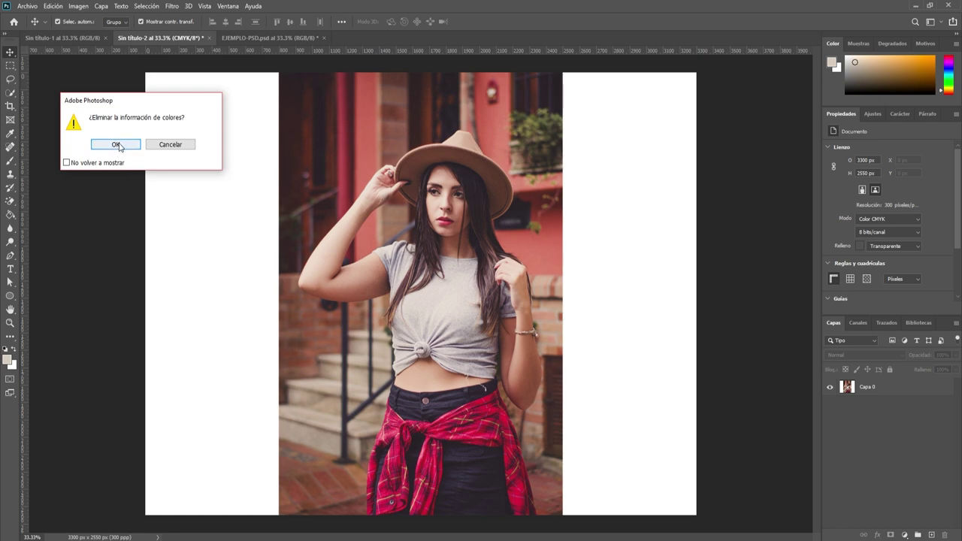
{"action": "left_click", "coordinate": [116, 144]}
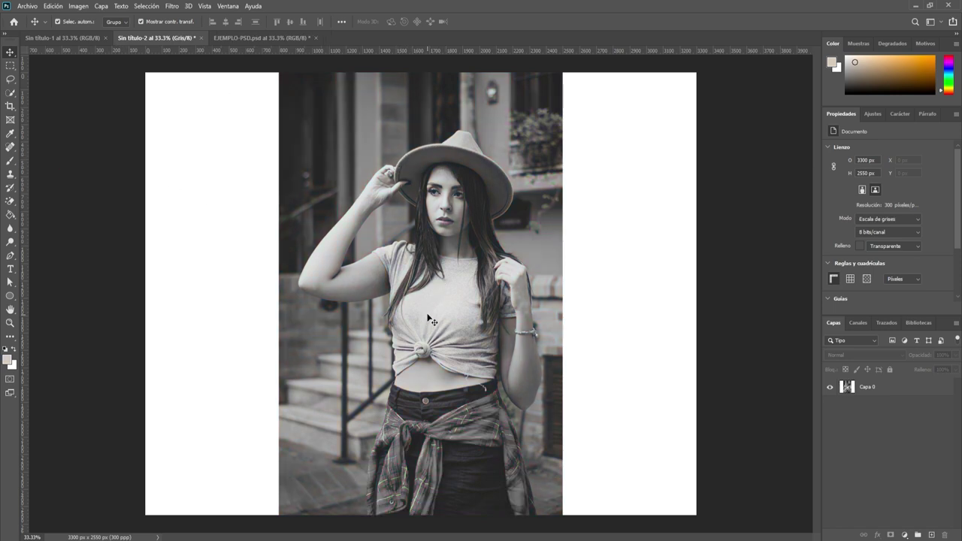
Browse the menus for image adjustment and adjustment layer options
{"action": "left_click", "coordinate": [78, 6]}
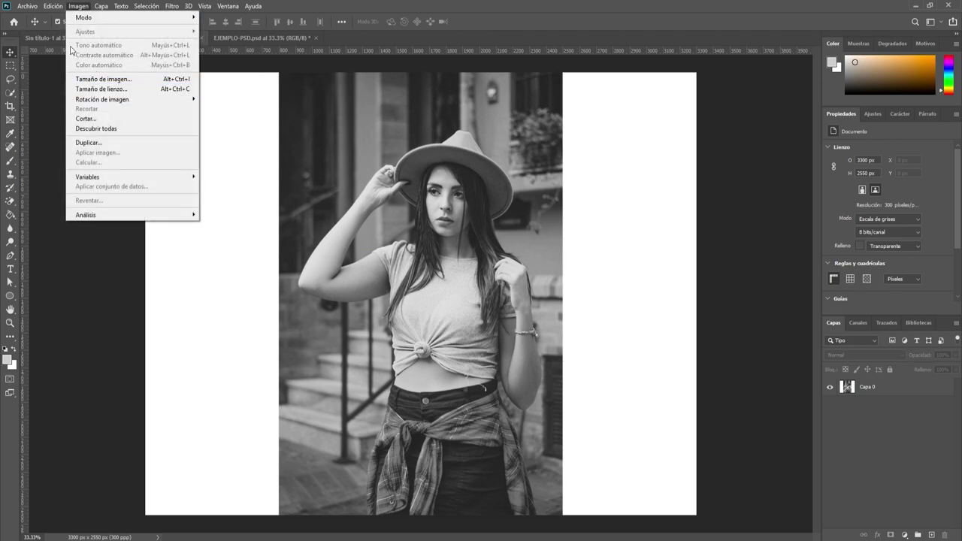
{"action": "left_click", "coordinate": [78, 6]}
{"action": "left_click", "coordinate": [101, 6]}
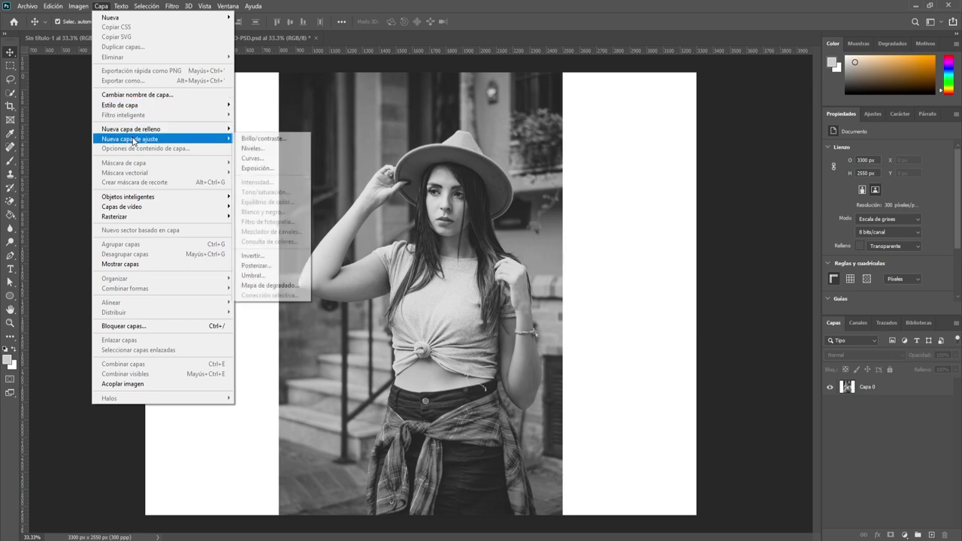
{"action": "mouse_move", "coordinate": [131, 139]}
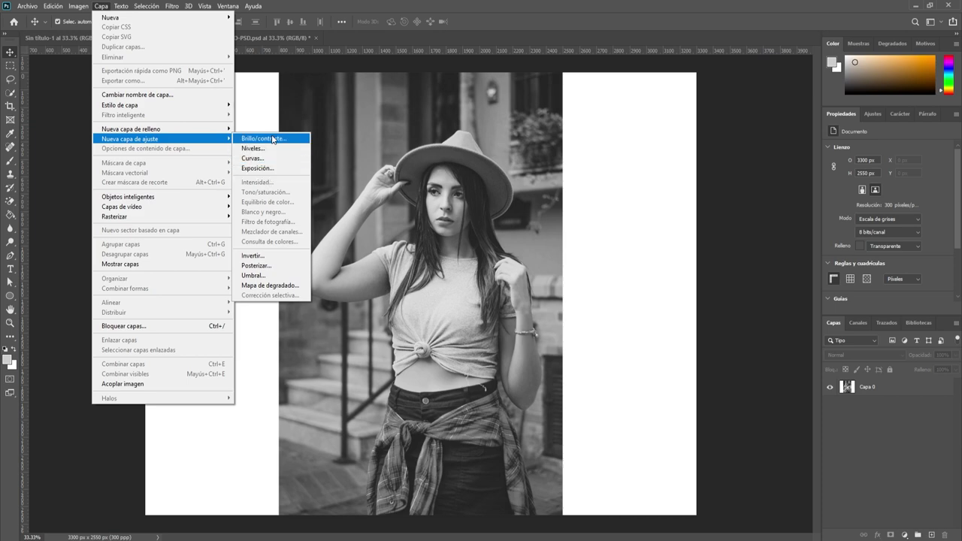
{"action": "left_click", "coordinate": [273, 139]}
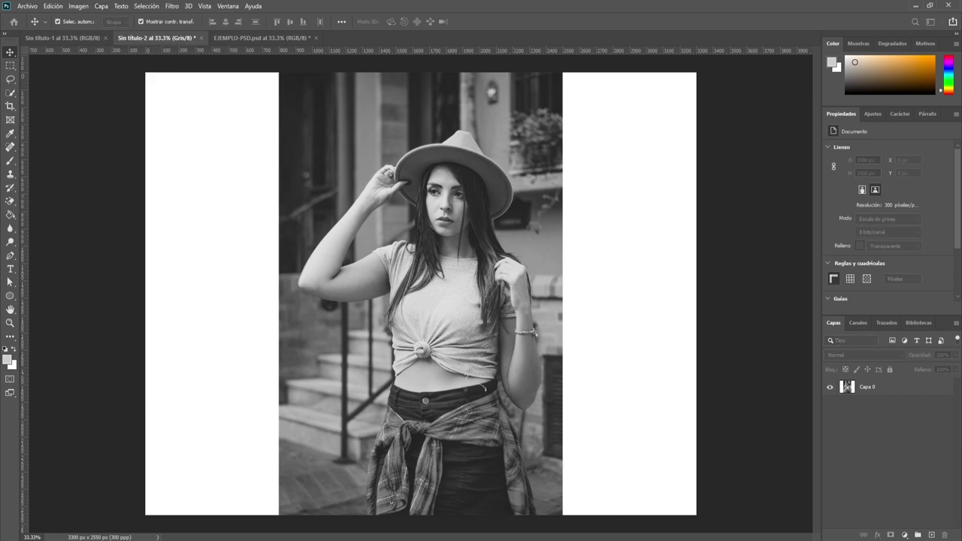
{"action": "left_click", "coordinate": [512, 191]}
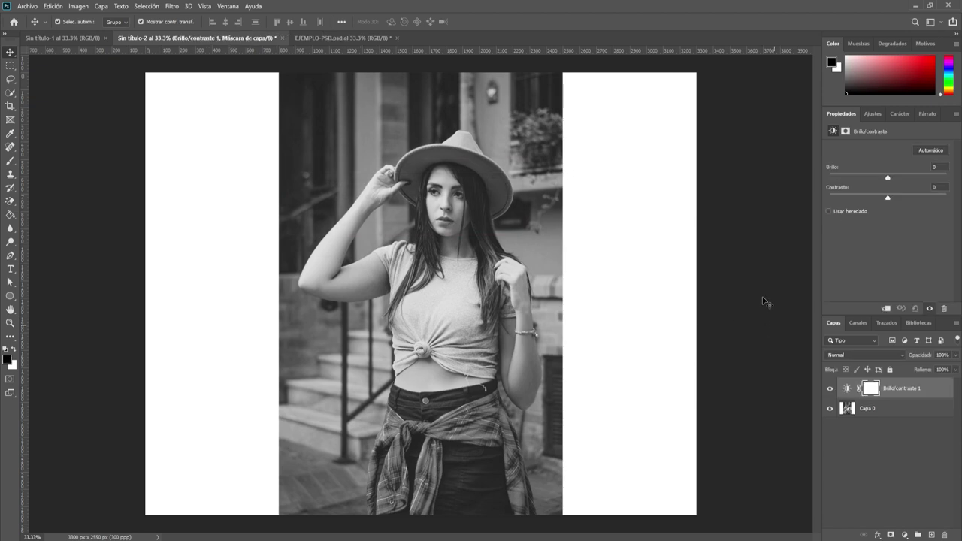
{"action": "left_click_drag", "start_coordinate": [889, 181], "coordinate": [884, 198]}
{"action": "left_click_drag", "start_coordinate": [884, 199], "coordinate": [885, 201]}
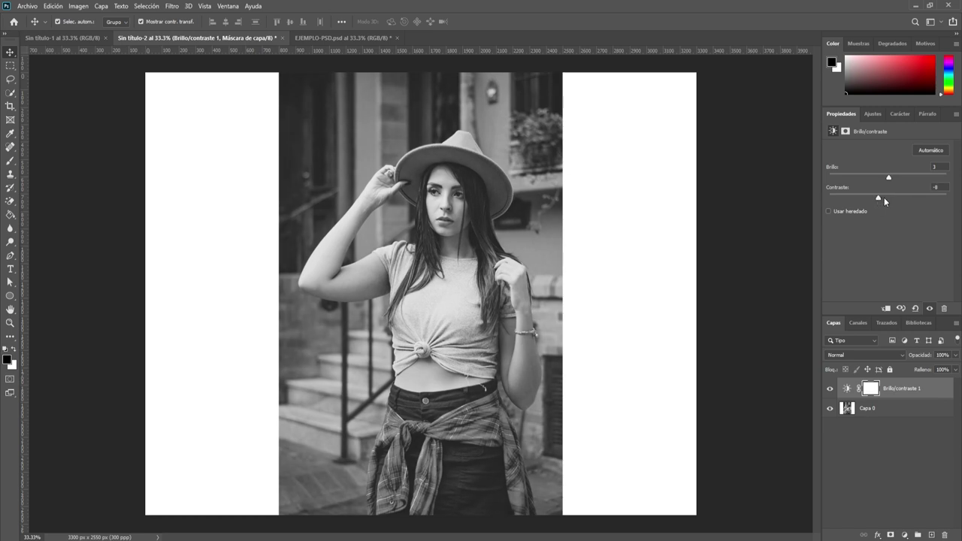
{"action": "left_click", "coordinate": [687, 230]}
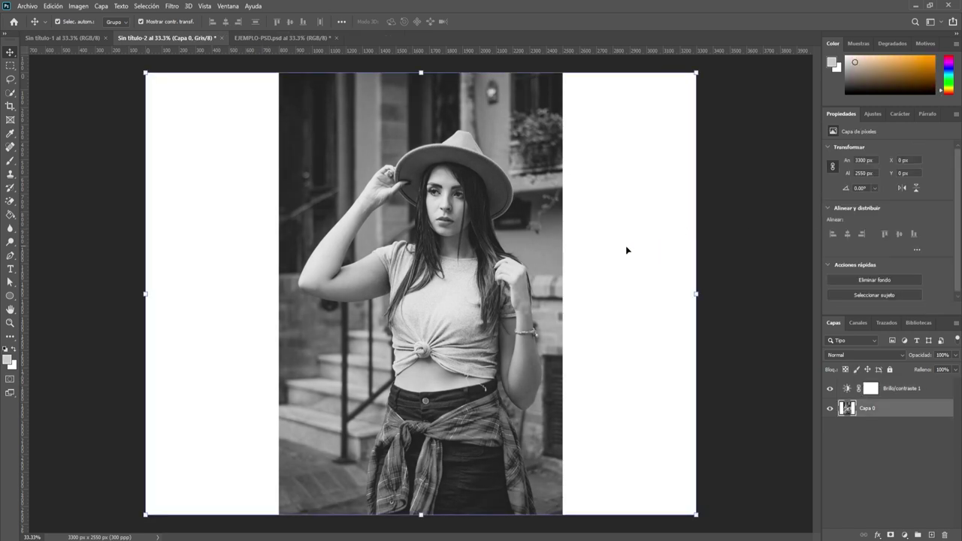
{"action": "left_click", "coordinate": [905, 392]}
{"action": "key", "text": "Delete"}
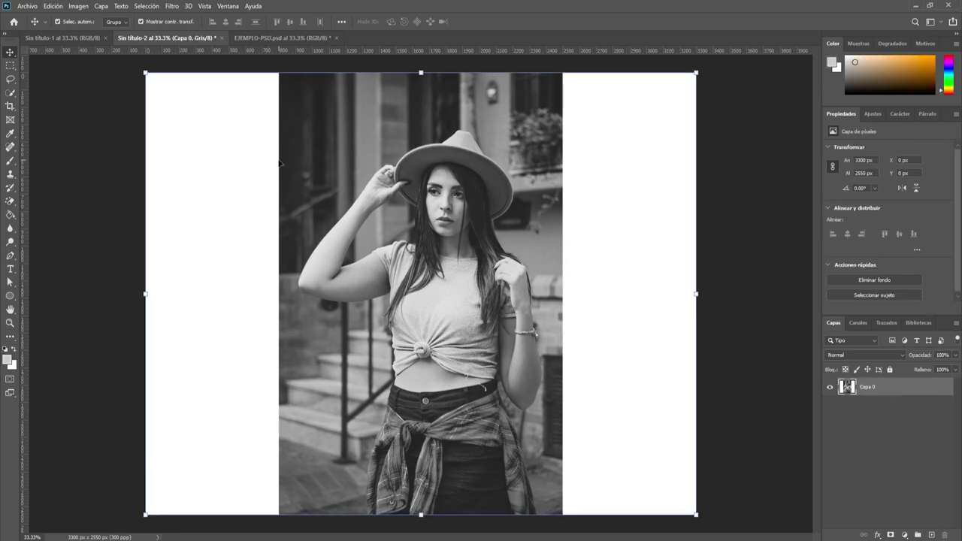
{"action": "left_click", "coordinate": [66, 11]}
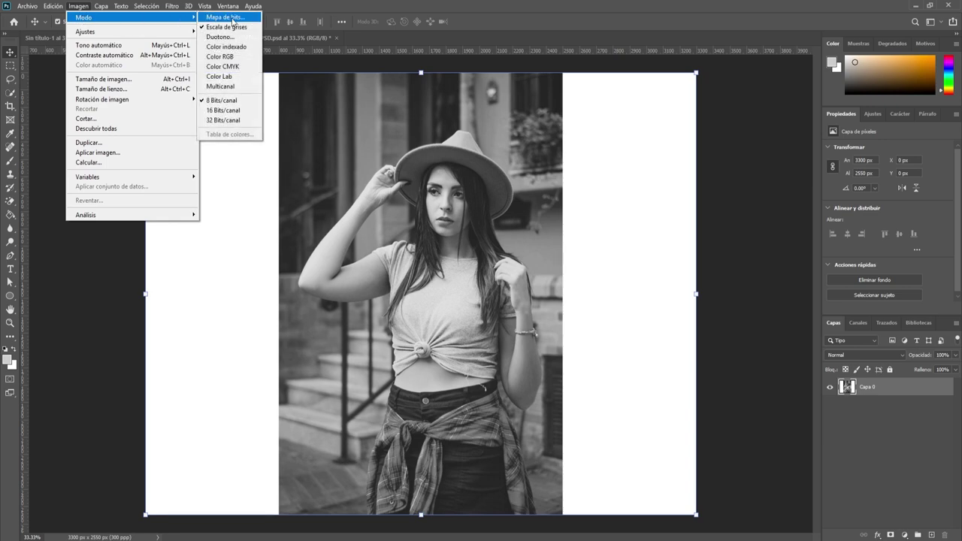
{"action": "mouse_move", "coordinate": [132, 18]}
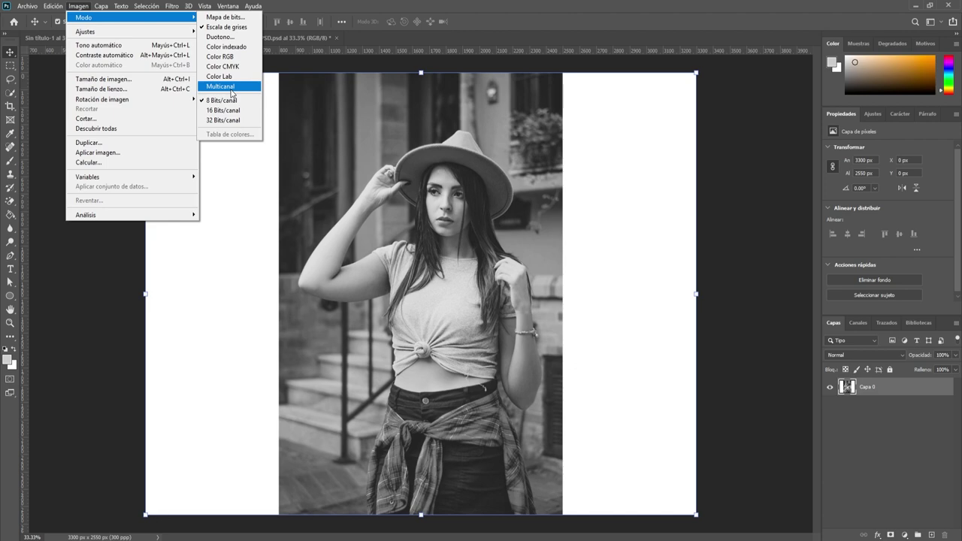
Convert the photo to Multicanal mode, flattening layers, and show its channels
{"action": "left_click", "coordinate": [232, 92]}
{"action": "left_click", "coordinate": [121, 143]}
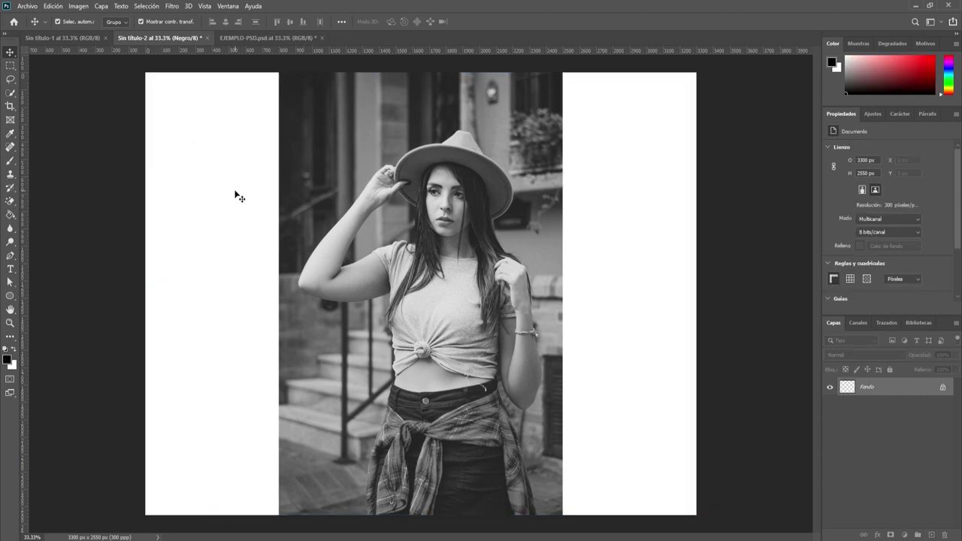
{"action": "left_click", "coordinate": [852, 327]}
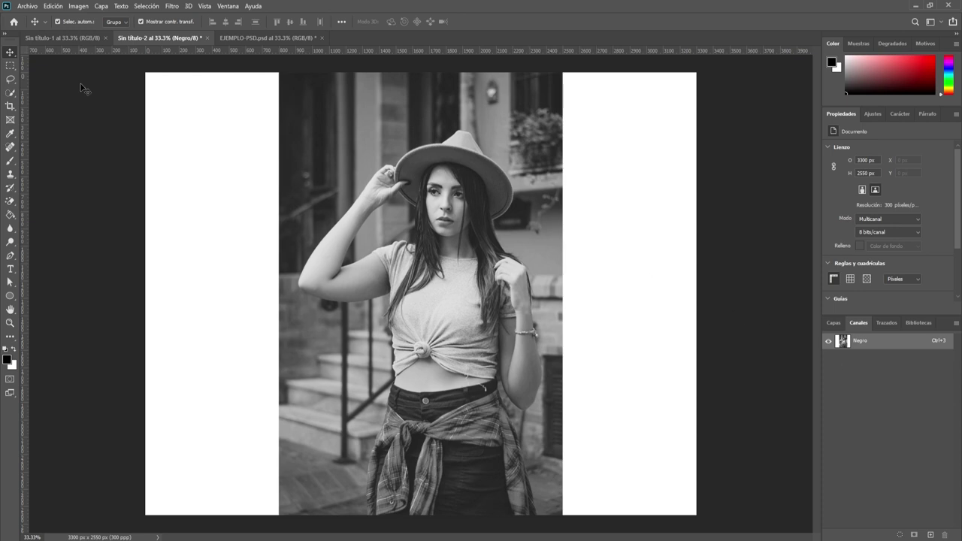
Undo the multichannel and grayscale conversions to restore full-colour CMYK
{"action": "left_click", "coordinate": [27, 6]}
{"action": "left_click", "coordinate": [27, 6]}
{"action": "key", "text": "ctrl+z"}
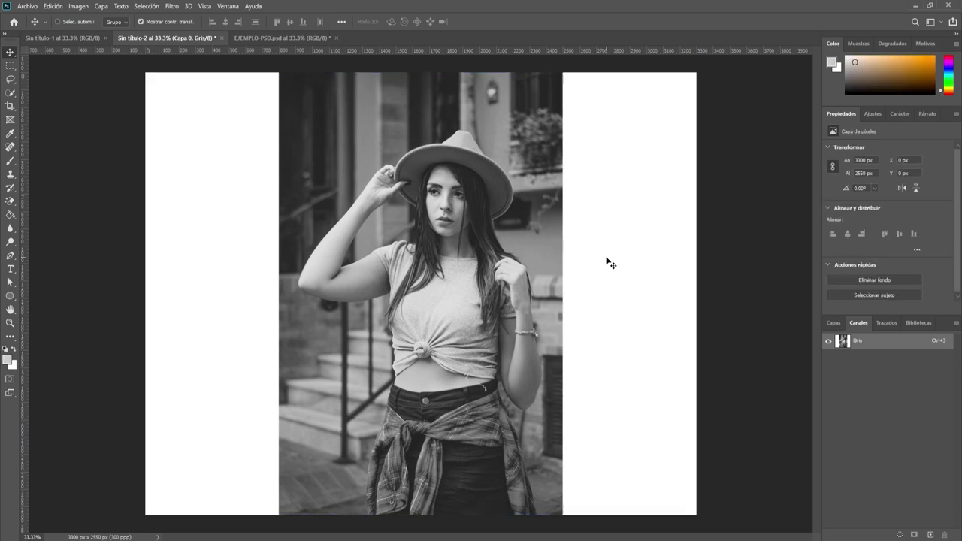
{"action": "key", "text": "ctrl+z"}
{"action": "key", "text": "ctrl+z"}
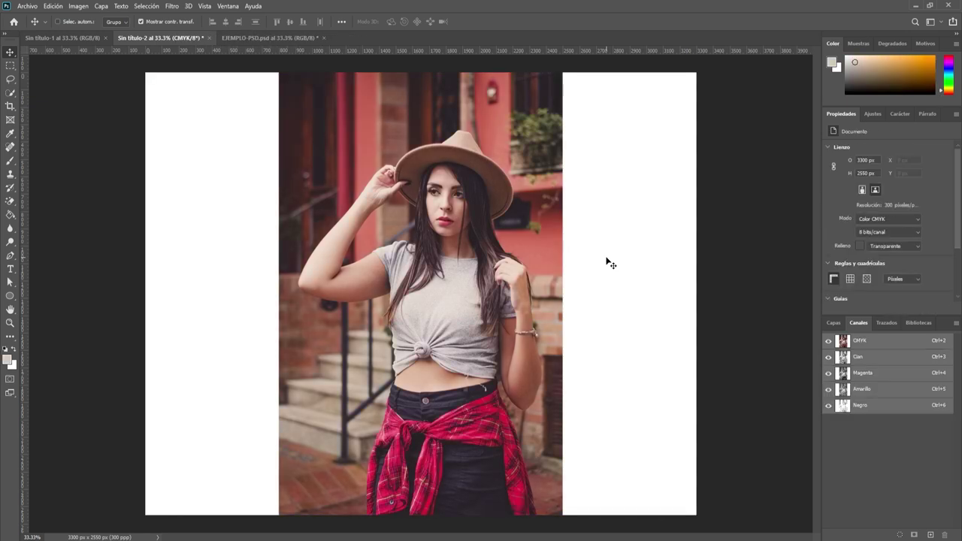
{"action": "left_click", "coordinate": [78, 6]}
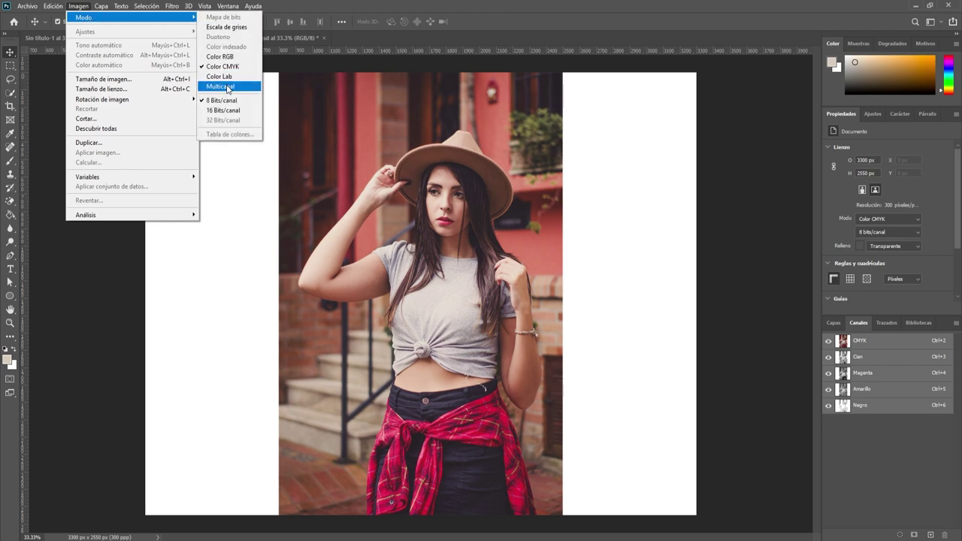
{"action": "left_click", "coordinate": [227, 86]}
{"action": "left_click", "coordinate": [117, 145]}
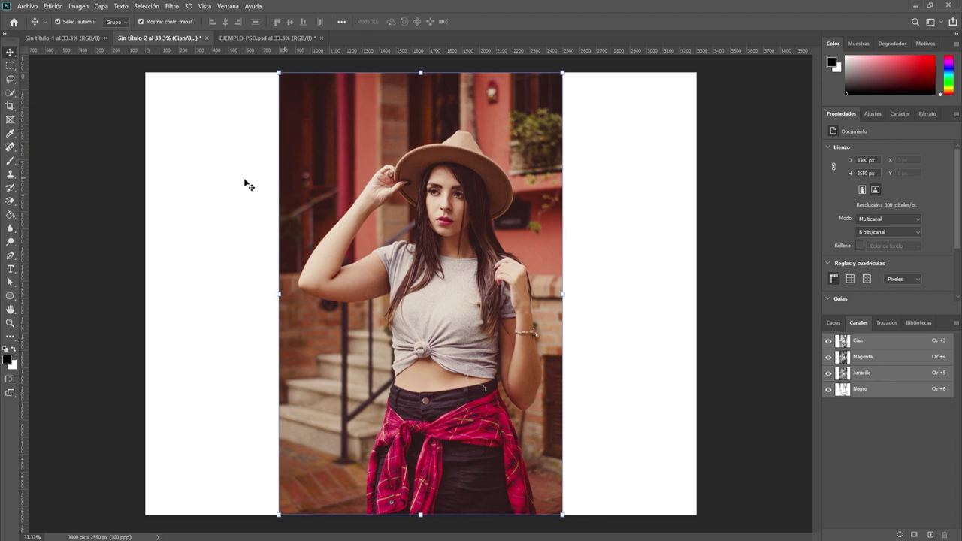
{"action": "key", "text": "ctrl+z"}
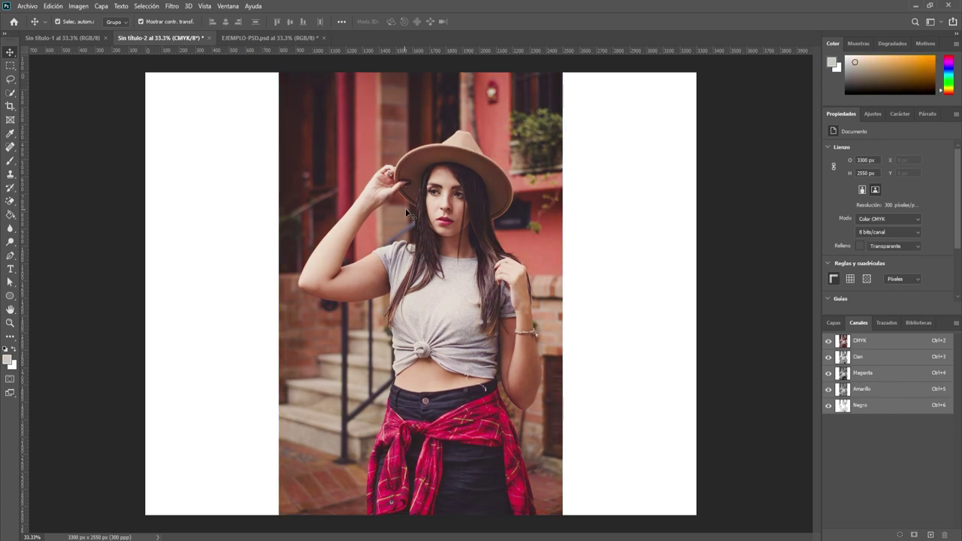
Convert the photo to Multicanal with flattening, then switch to the EJEMPLO-PSD.psd design
{"action": "left_click", "coordinate": [79, 7]}
{"action": "mouse_move", "coordinate": [85, 17]}
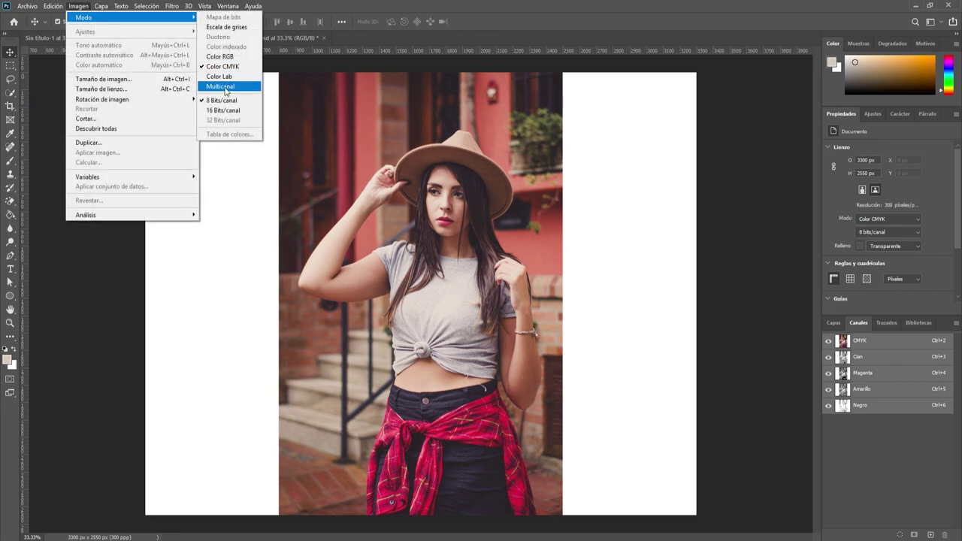
{"action": "left_click", "coordinate": [226, 87]}
{"action": "left_click", "coordinate": [119, 149]}
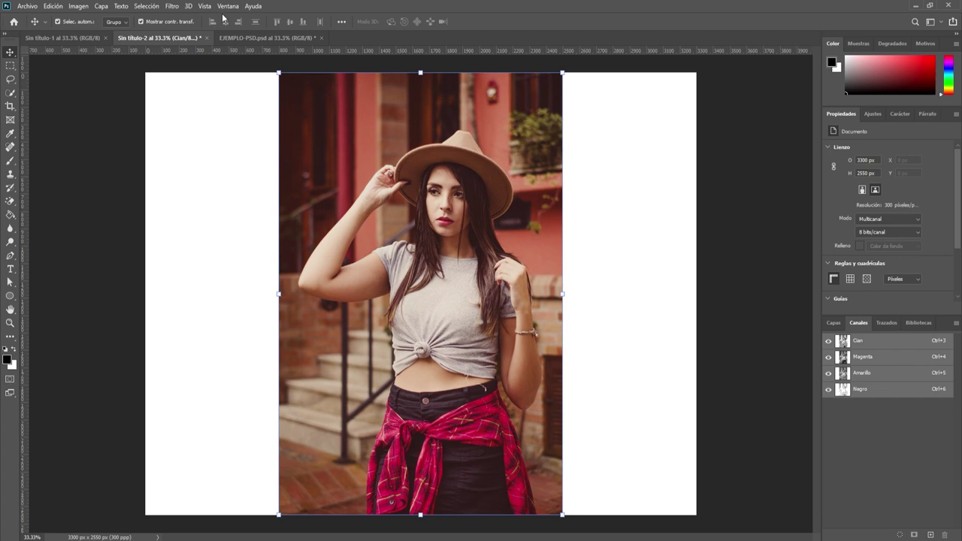
{"action": "left_click", "coordinate": [255, 38]}
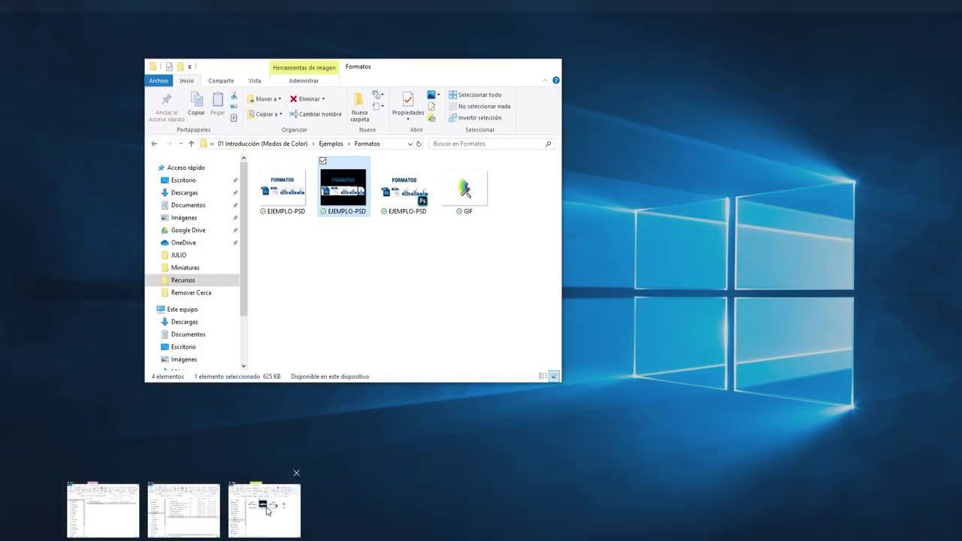
Move the Formatos folder window aside and minimize it
{"action": "left_click", "coordinate": [267, 511]}
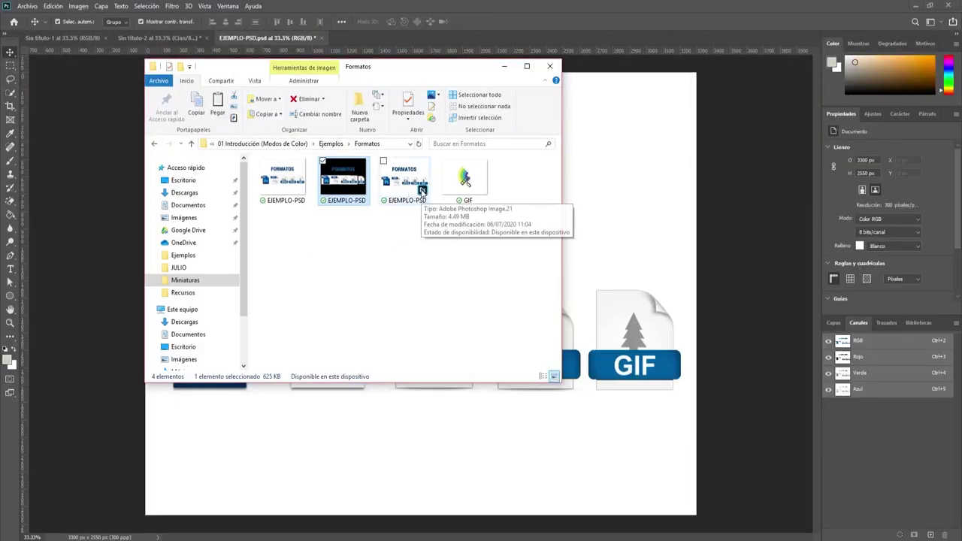
{"action": "mouse_move", "coordinate": [406, 188]}
{"action": "left_click_drag", "start_coordinate": [452, 68], "coordinate": [694, 75]}
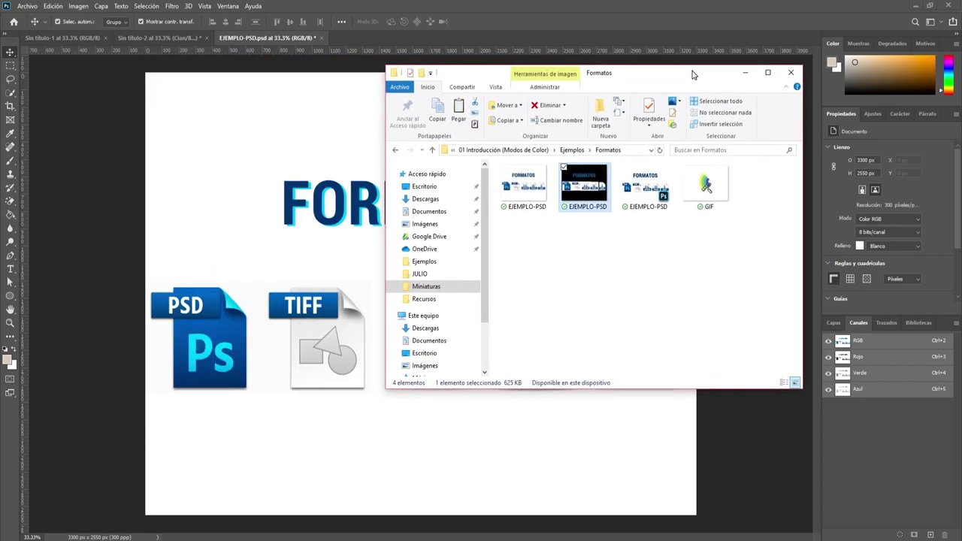
{"action": "left_click", "coordinate": [745, 73]}
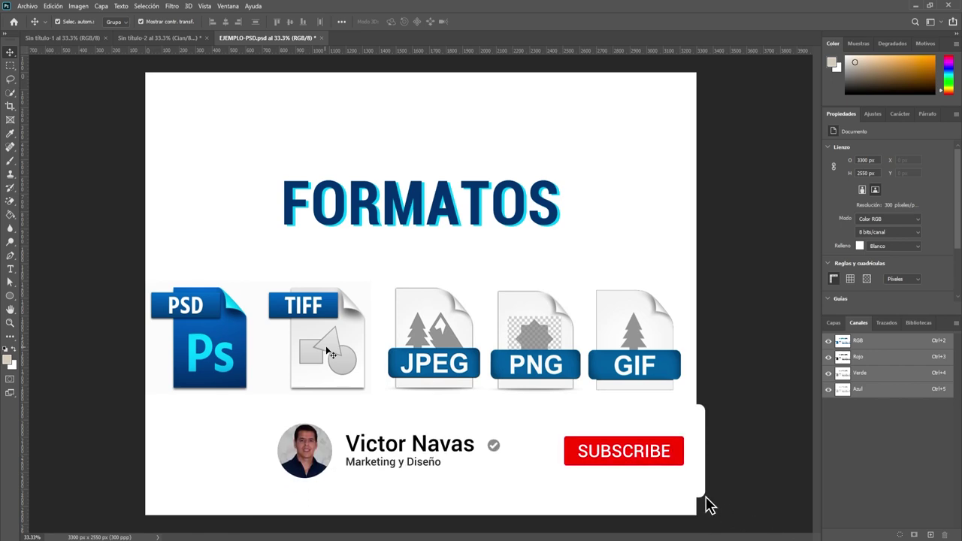
Show the EJEMPLO-PSD.psd layer list in the Capas panel
{"action": "left_click", "coordinate": [833, 322]}
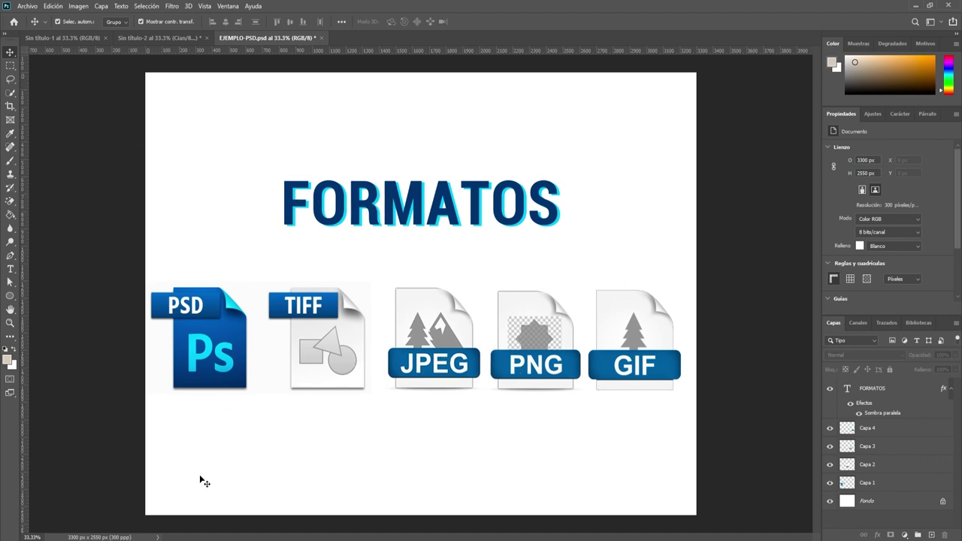
Move the Formatos folder window left and switch to the blank Sin título-1 document
{"action": "left_click", "coordinate": [263, 519]}
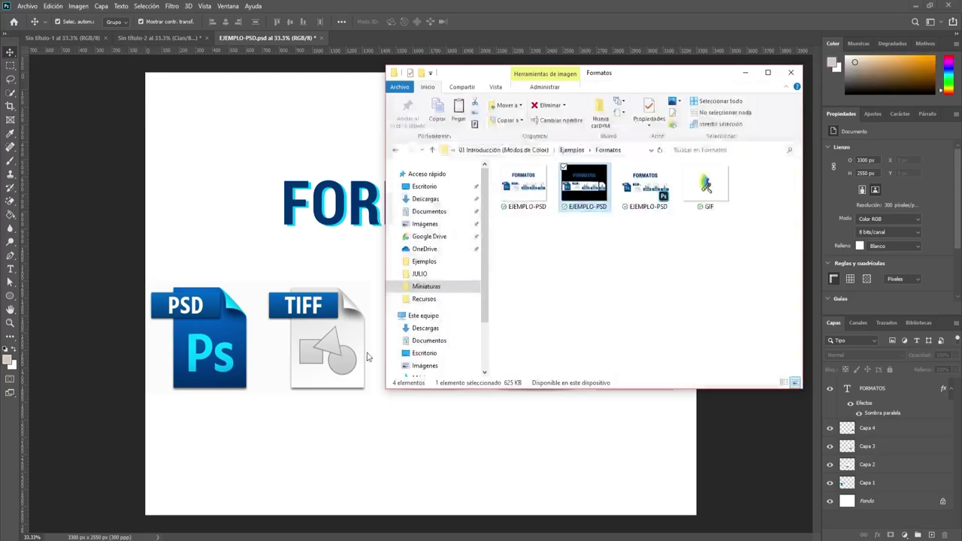
{"action": "left_click_drag", "start_coordinate": [680, 76], "coordinate": [503, 73]}
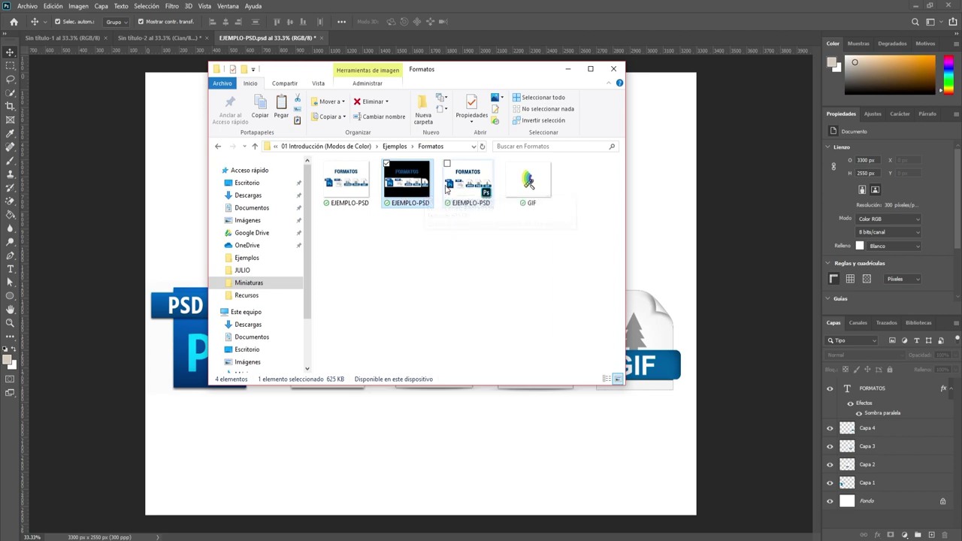
{"action": "left_click", "coordinate": [567, 68]}
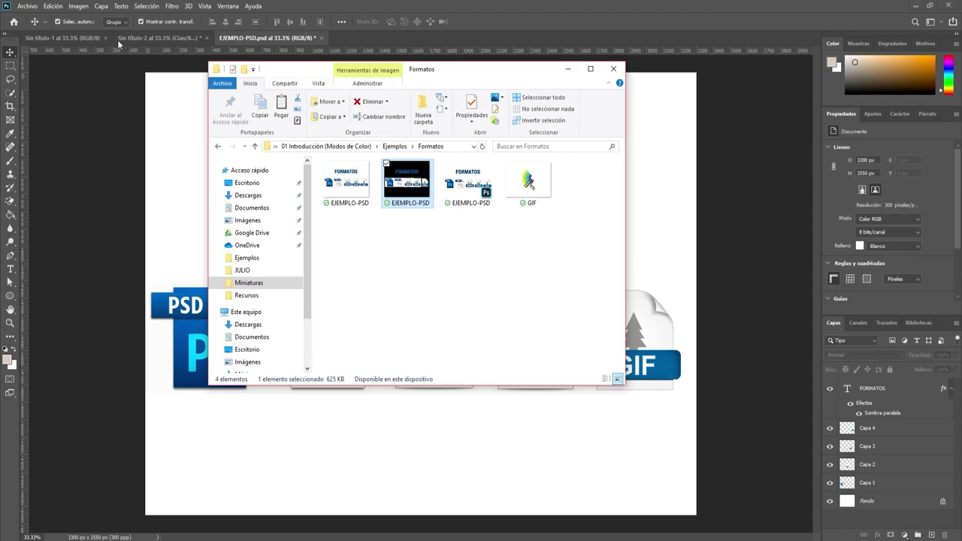
{"action": "left_click", "coordinate": [60, 38]}
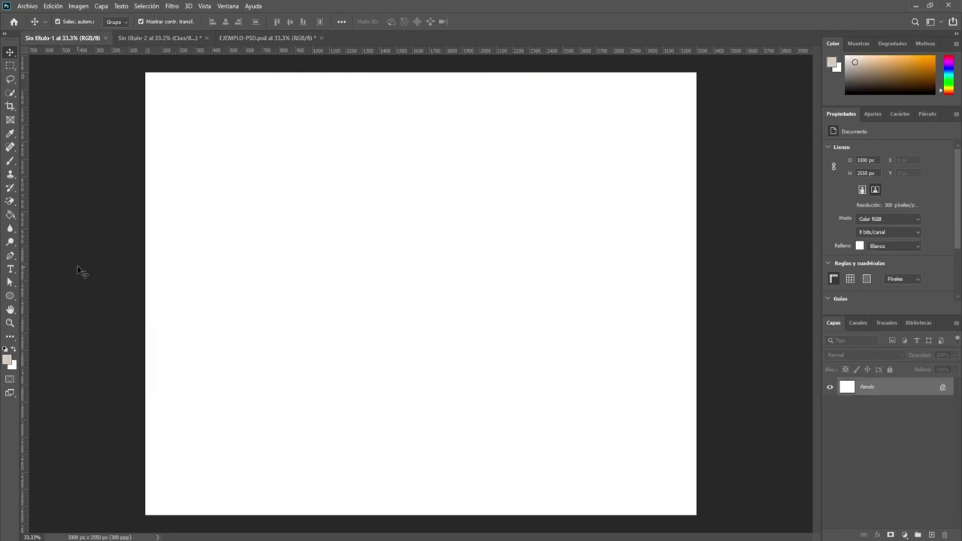
Fill the Sin título-1 canvas with cyan #12d8df using the Paint Bucket tool
{"action": "left_click", "coordinate": [10, 214]}
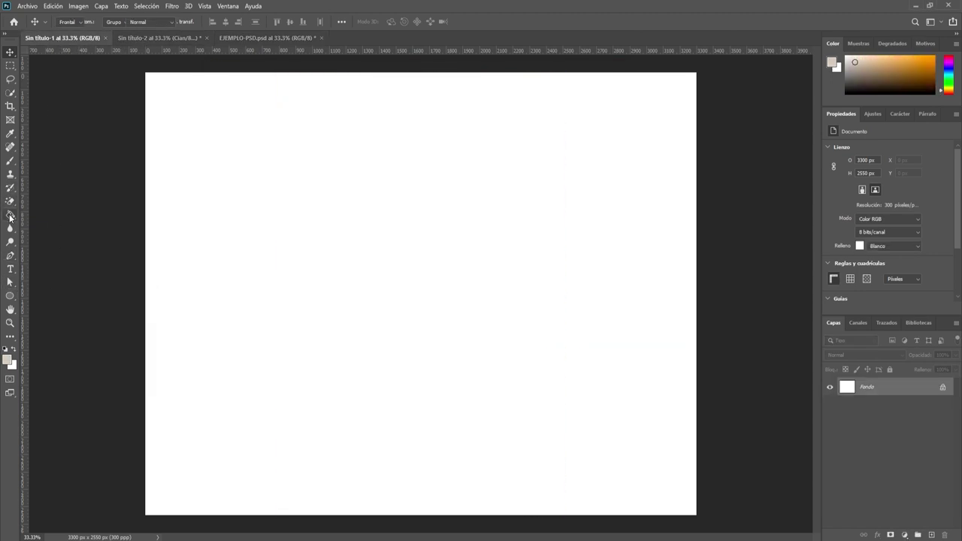
{"action": "left_click", "coordinate": [6, 349]}
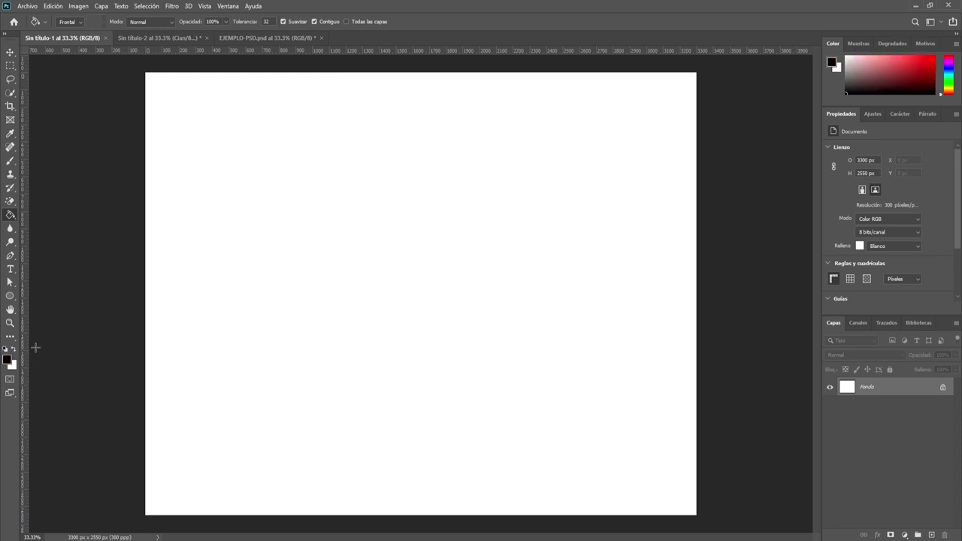
{"action": "left_click", "coordinate": [7, 361]}
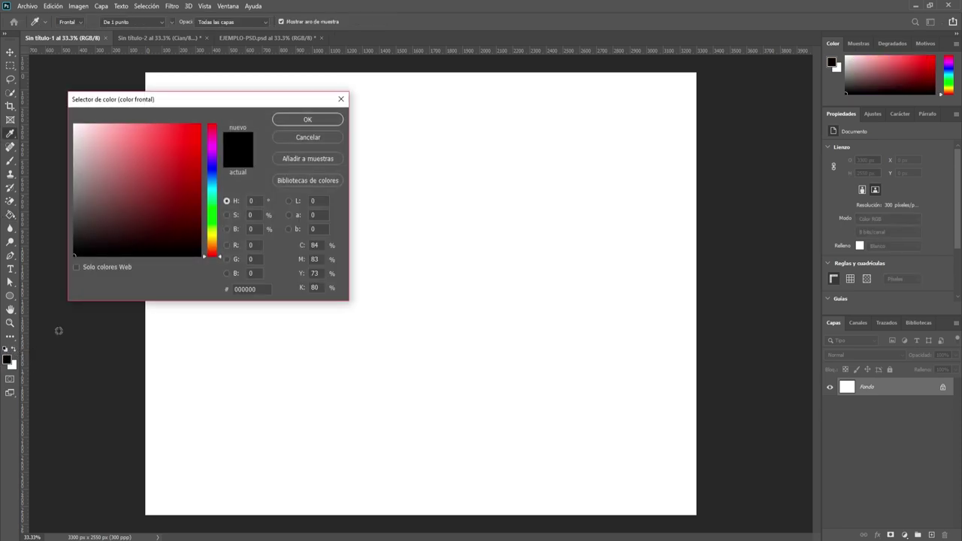
{"action": "left_click", "coordinate": [213, 190]}
{"action": "left_click", "coordinate": [191, 142]}
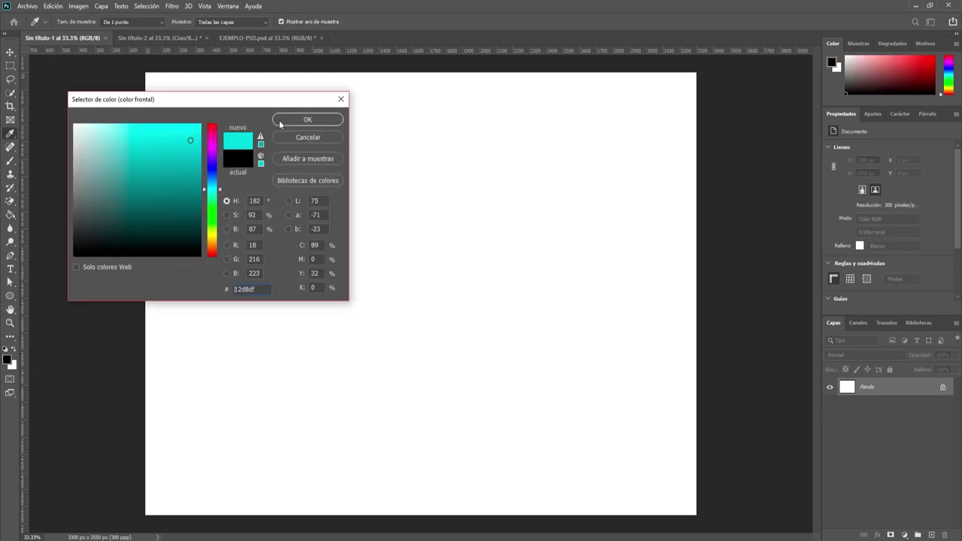
{"action": "left_click", "coordinate": [307, 119]}
{"action": "left_click", "coordinate": [425, 245]}
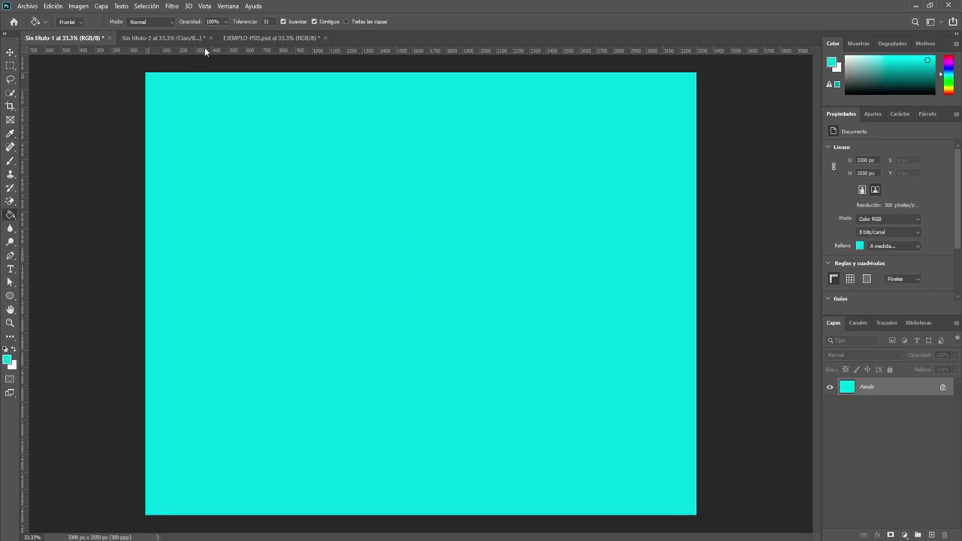
{"action": "left_click", "coordinate": [27, 6]}
Place EJEMPLO-PSD.png from the Formatos folder as an embedded layer and commit it
{"action": "left_click", "coordinate": [53, 209]}
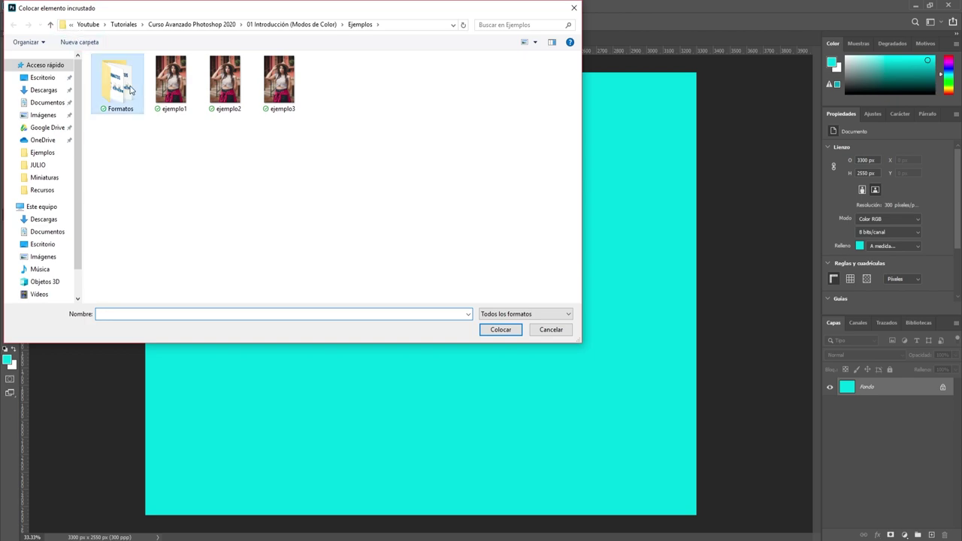
{"action": "double_click", "coordinate": [131, 90]}
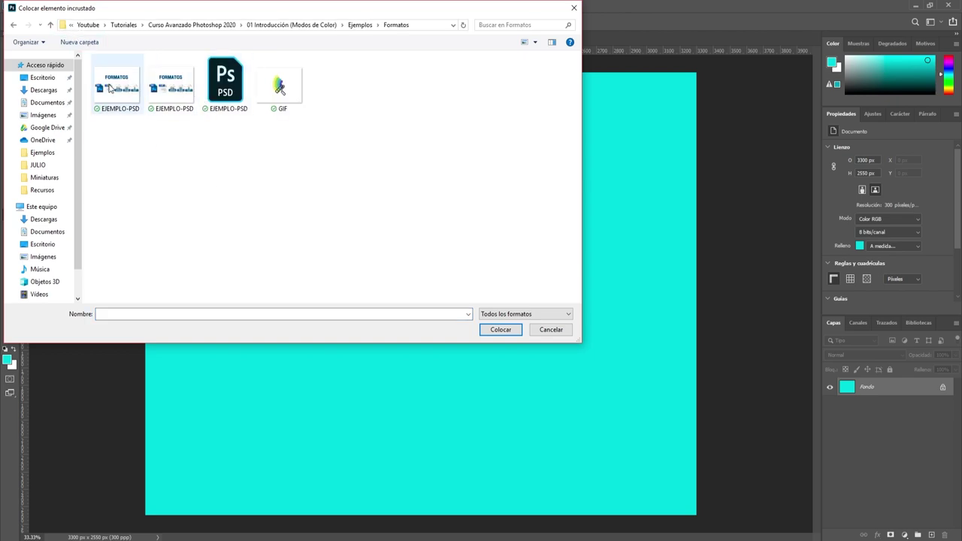
{"action": "left_click", "coordinate": [171, 86]}
{"action": "left_click", "coordinate": [502, 331]}
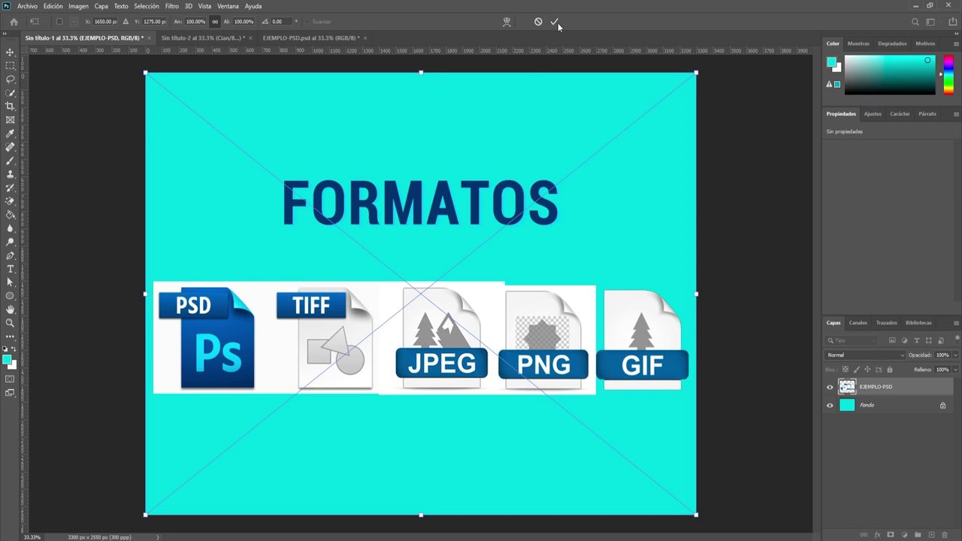
{"action": "left_click", "coordinate": [556, 22]}
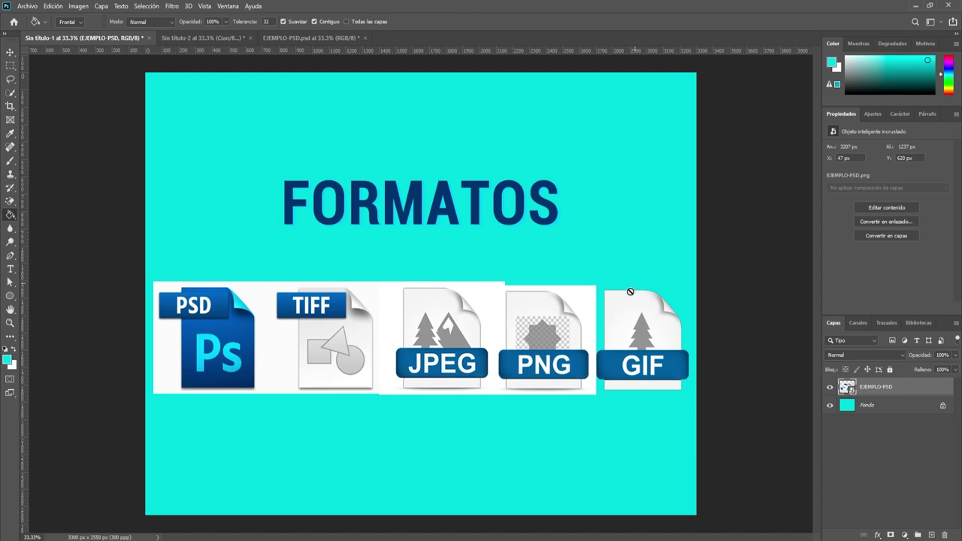
{"action": "left_click", "coordinate": [11, 53]}
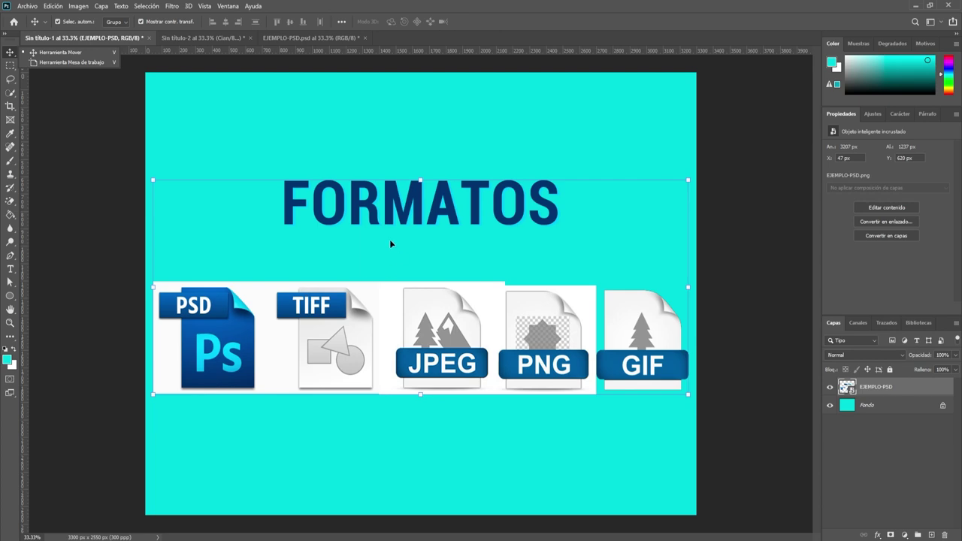
Switch to the EJEMPLO-PSD.psd FORMATOS design
{"action": "left_click", "coordinate": [290, 38]}
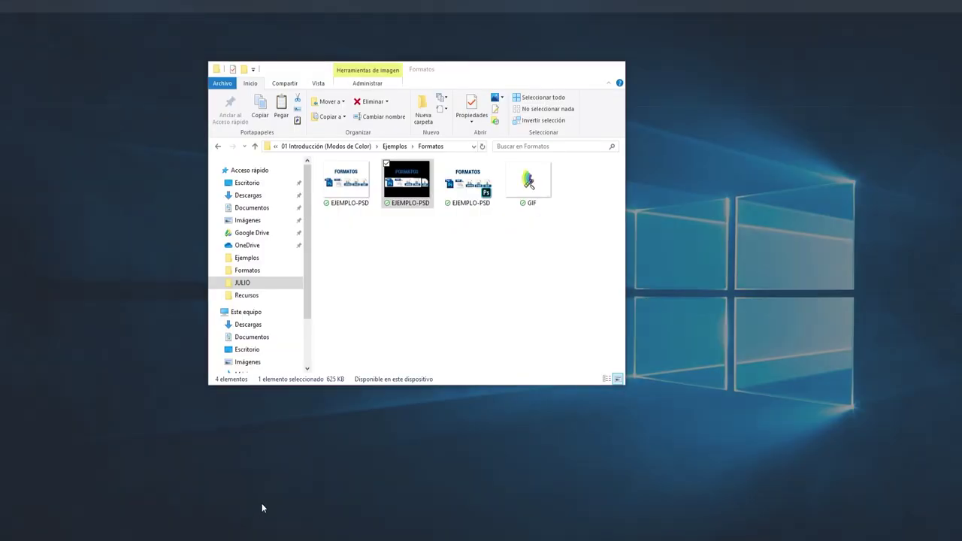
{"action": "left_click", "coordinate": [263, 509]}
{"action": "left_click", "coordinate": [531, 184]}
{"action": "double_click", "coordinate": [530, 184]}
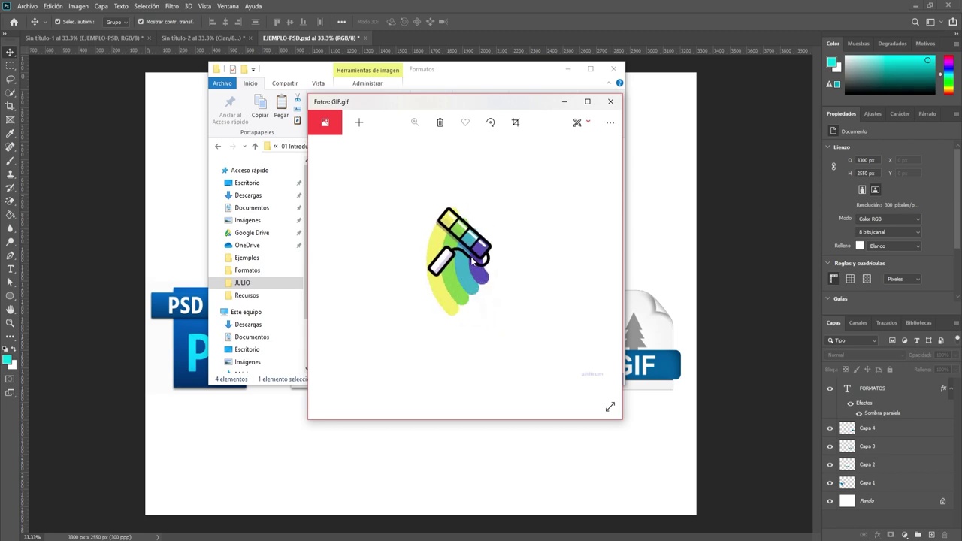
{"action": "left_click", "coordinate": [611, 101]}
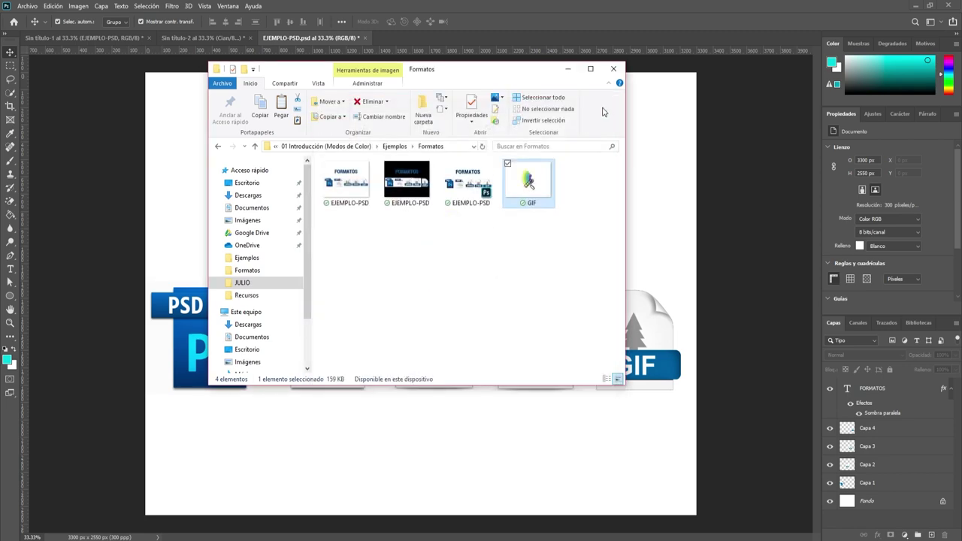
{"action": "left_click", "coordinate": [568, 68]}
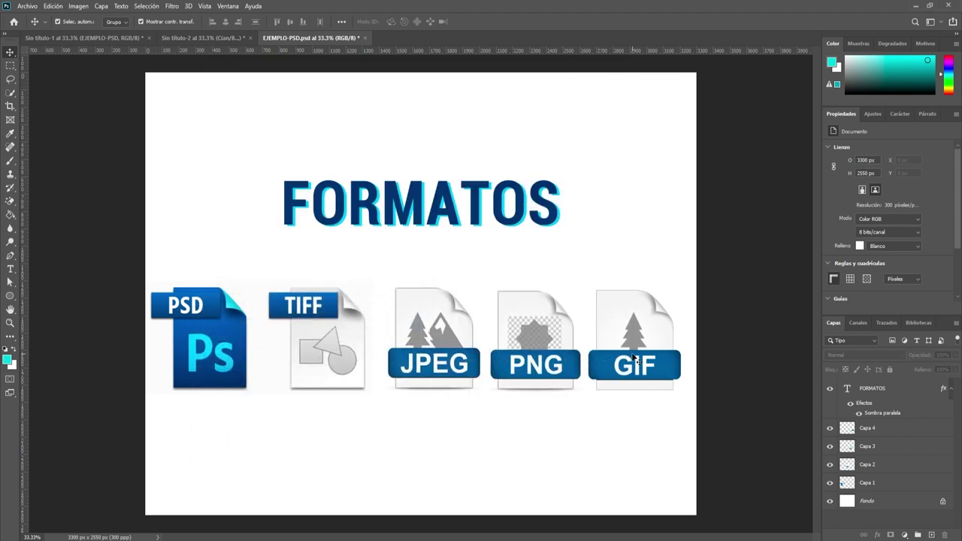
Open Guardar como for EJEMPLO-PSD and expand the Tipo format list
{"action": "left_click", "coordinate": [28, 6]}
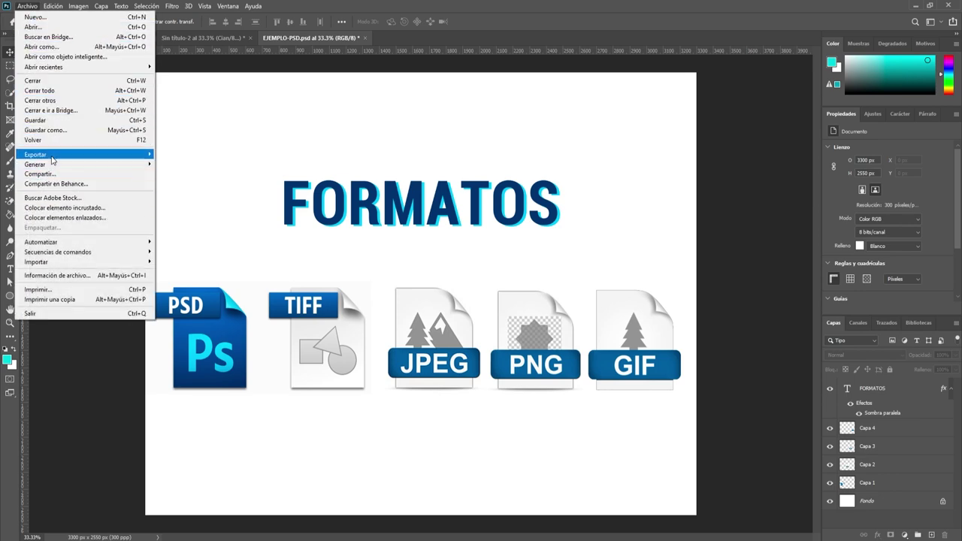
{"action": "left_click", "coordinate": [52, 130]}
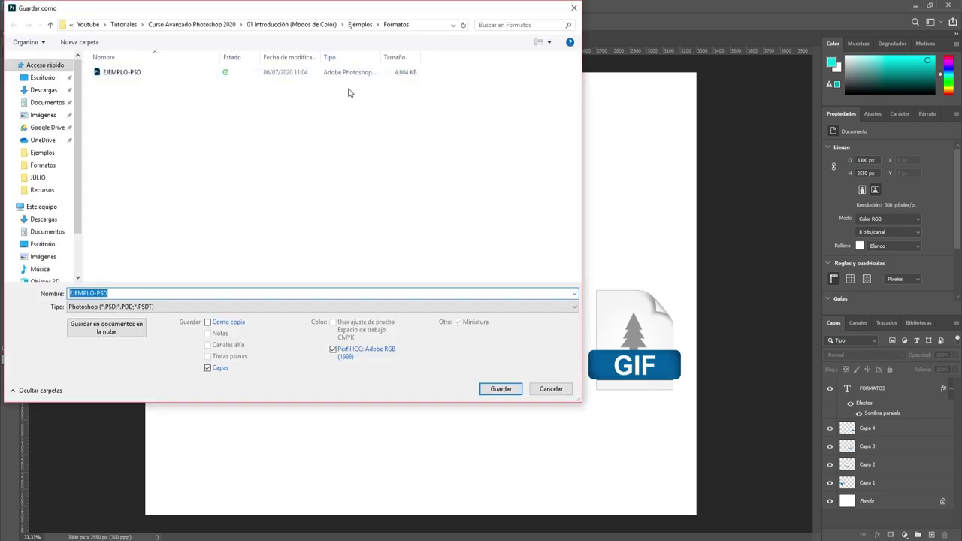
{"action": "left_click", "coordinate": [160, 308]}
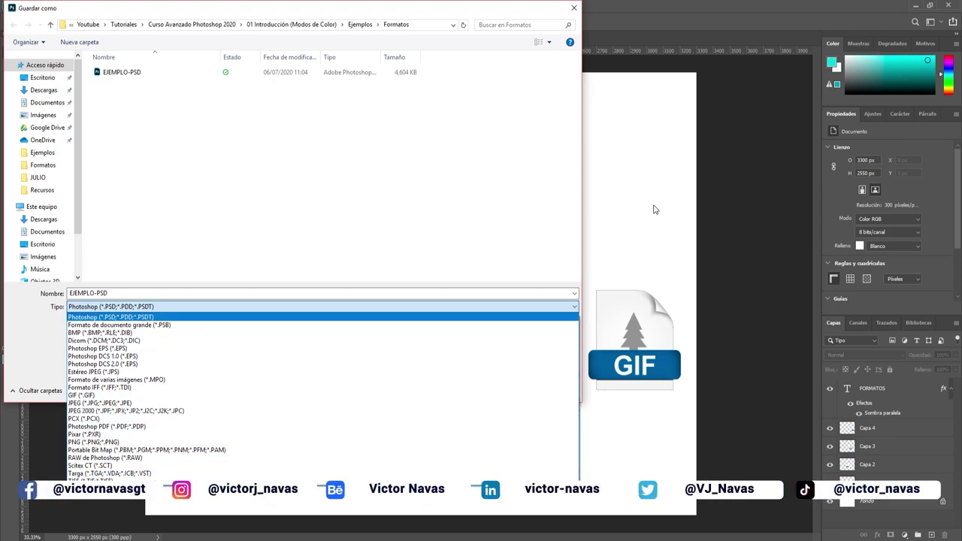
Collapse the format list and close Guardar como without saving
{"action": "left_click", "coordinate": [574, 8]}
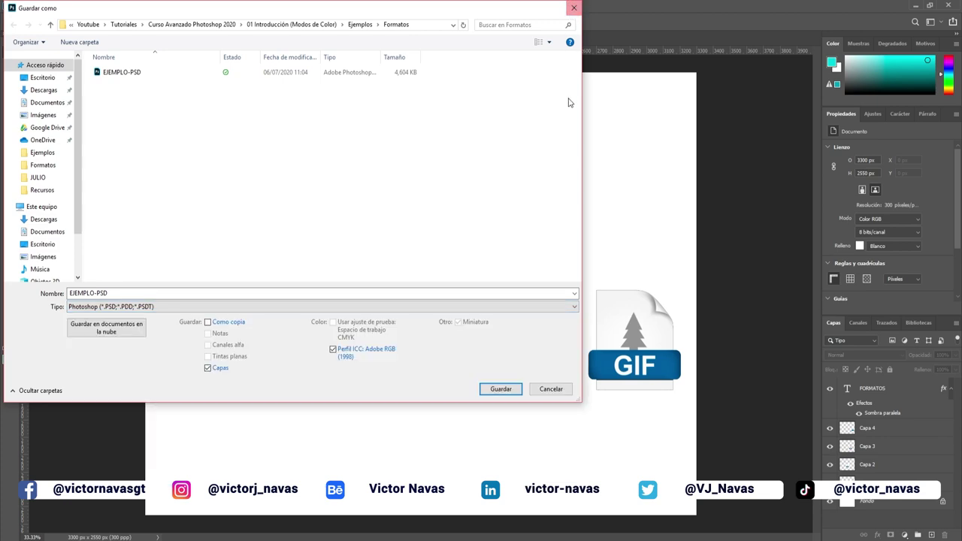
{"action": "left_click", "coordinate": [574, 7]}
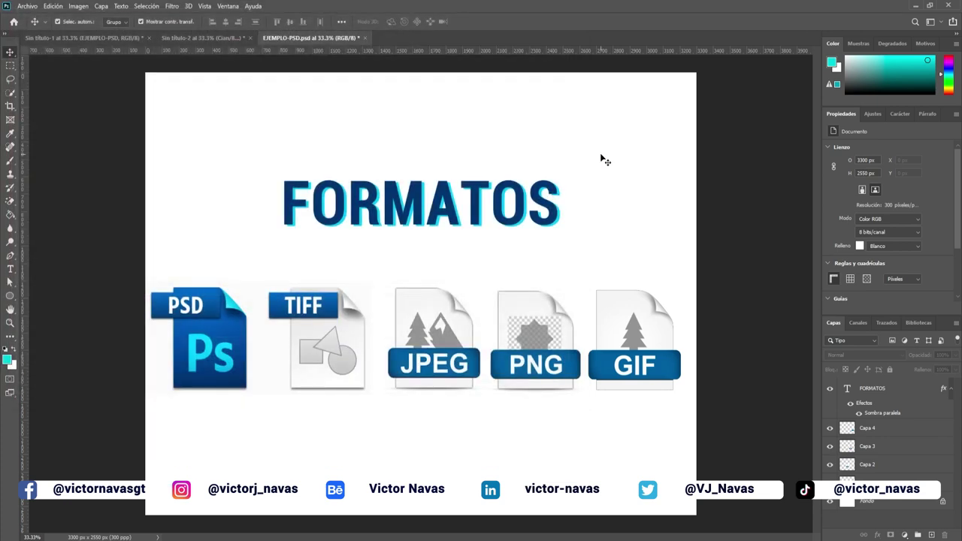